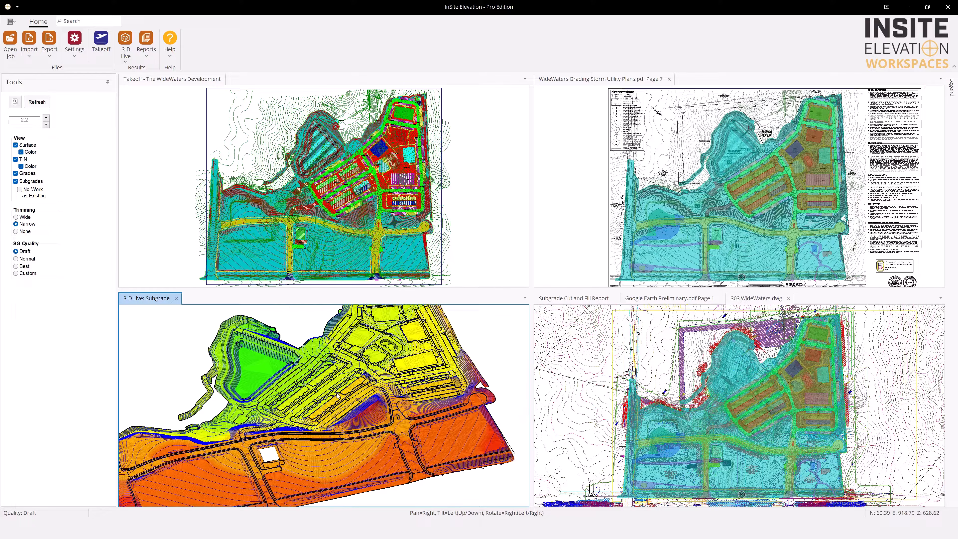
Examine the WideWaters Development takeoff plan up close around the building and parking area
click(355, 238)
scroll(356, 204, up, 5)
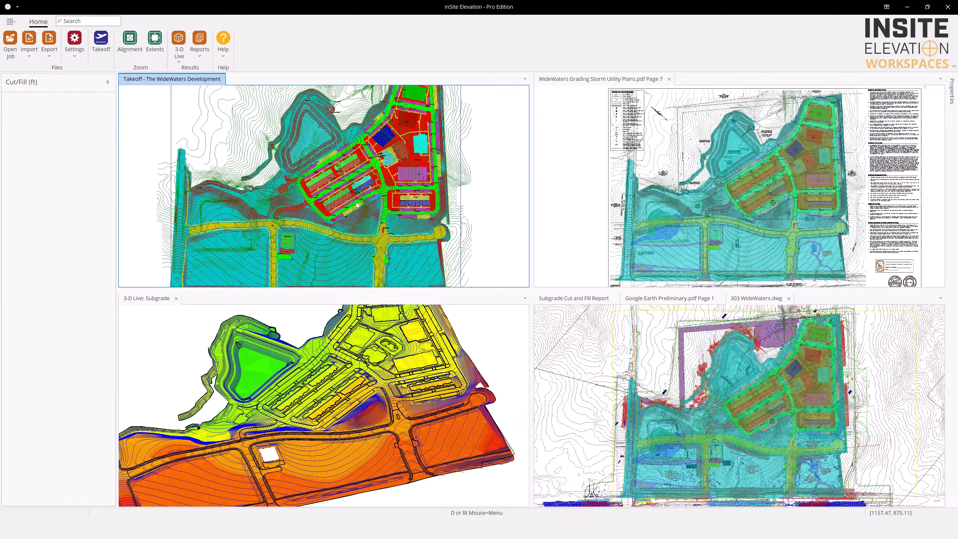
middle_drag(372, 168, 313, 224)
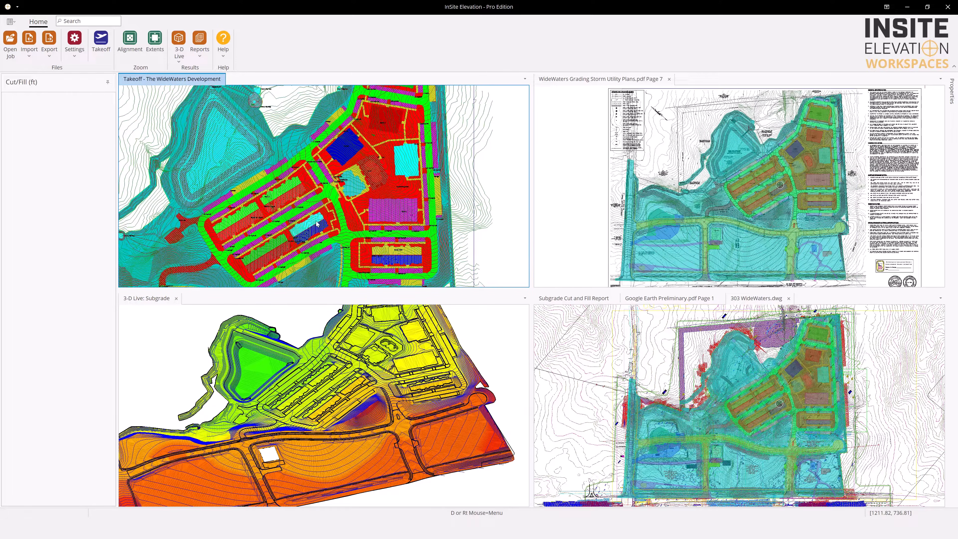
Review the Subgrade Cut and Fill Report, Google Earth page and 303 WideWaters.dwg, and move the report into the grading plan's pane
click(593, 298)
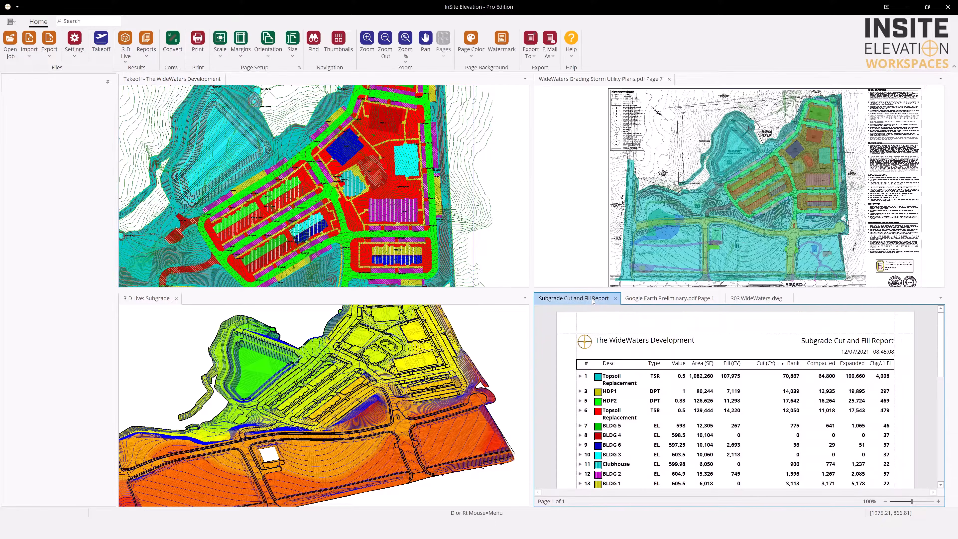
click(670, 299)
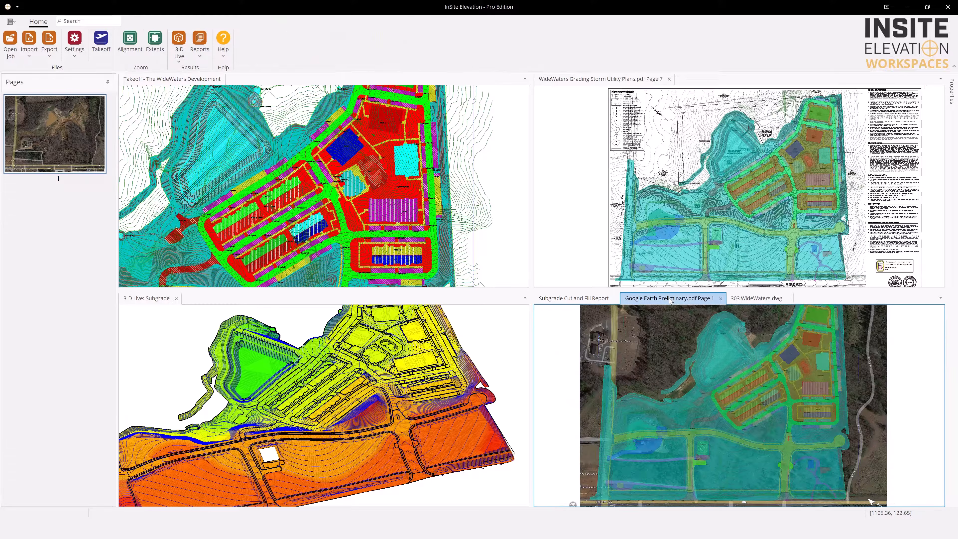
click(759, 301)
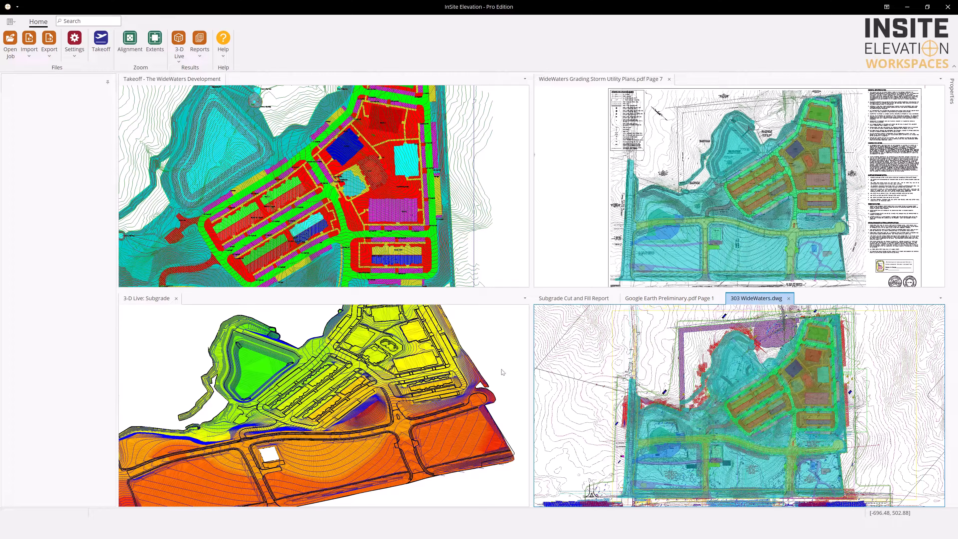
click(591, 301)
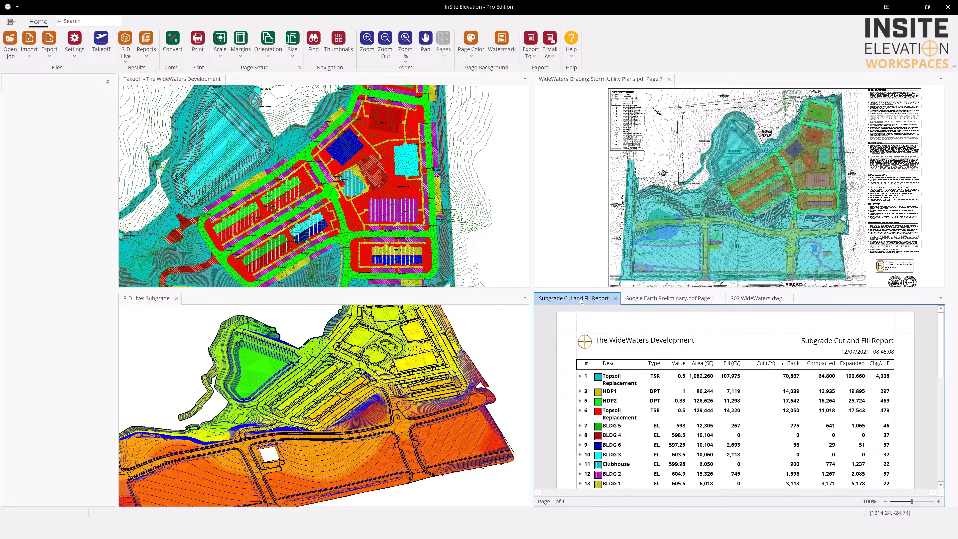
drag(581, 300, 871, 115)
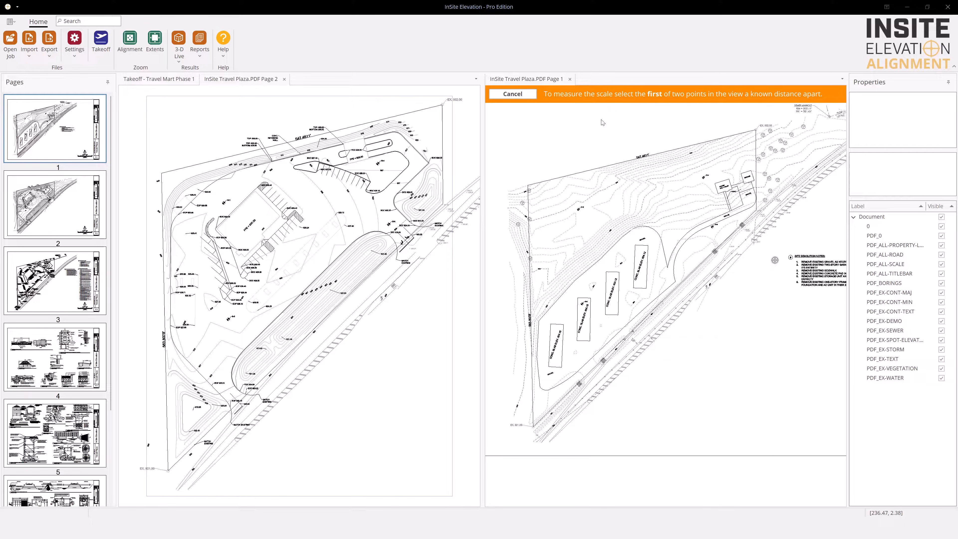
Mark both ends of the graphic scale bar on InSite Travel Plaza.PDF Page 1 as the scale measuring points
scroll(680, 304, up, 2)
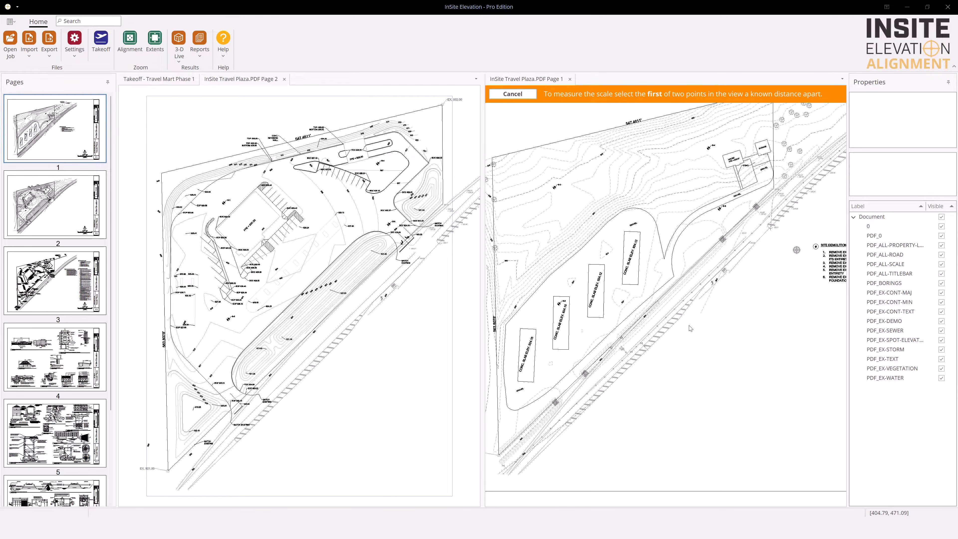
middle_drag(685, 328, 531, 199)
middle_drag(703, 255, 534, 197)
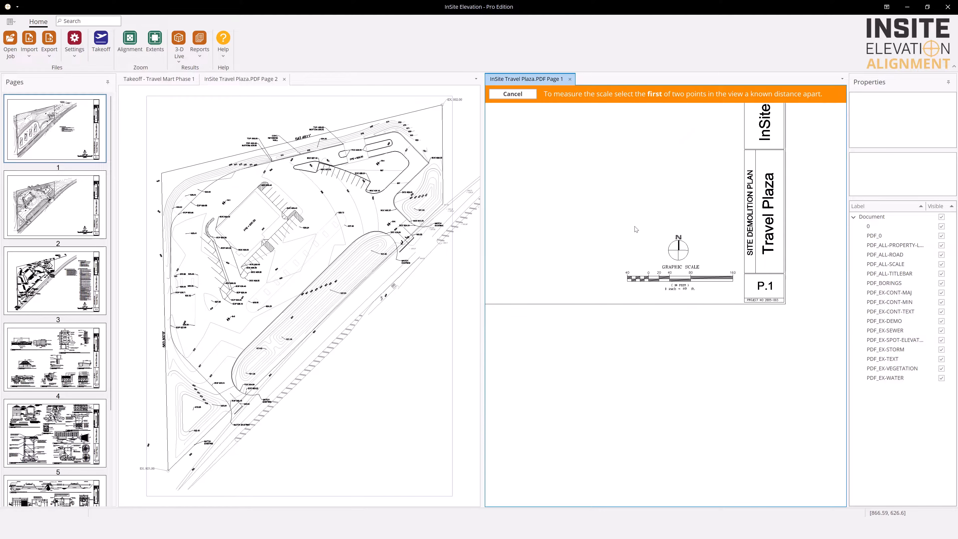
scroll(643, 226, up, 2)
middle_drag(643, 243, 578, 202)
scroll(586, 211, up, 4)
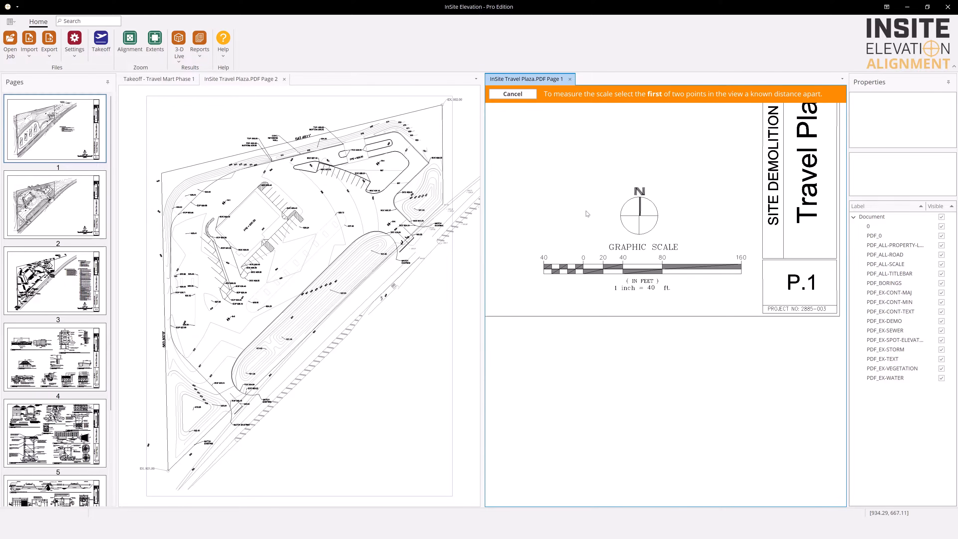
click(544, 267)
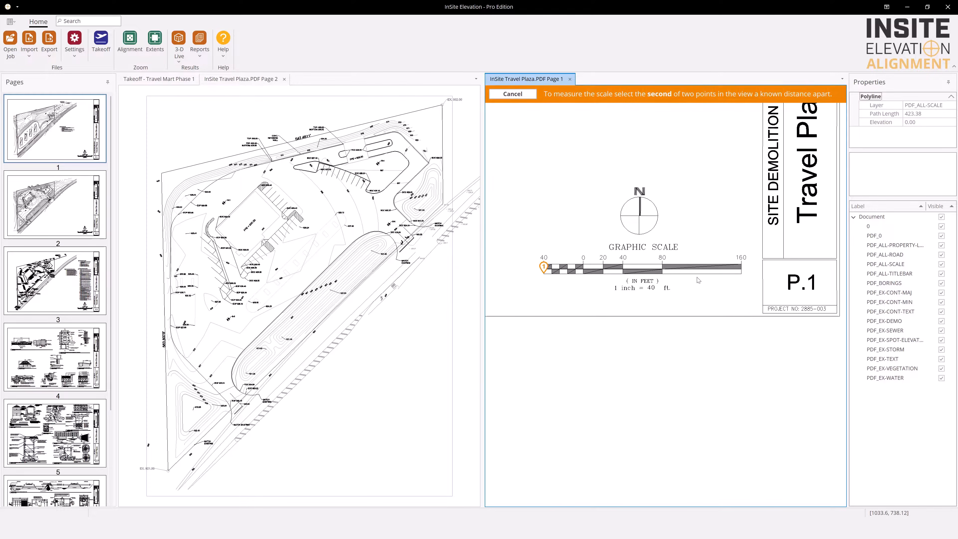
click(741, 267)
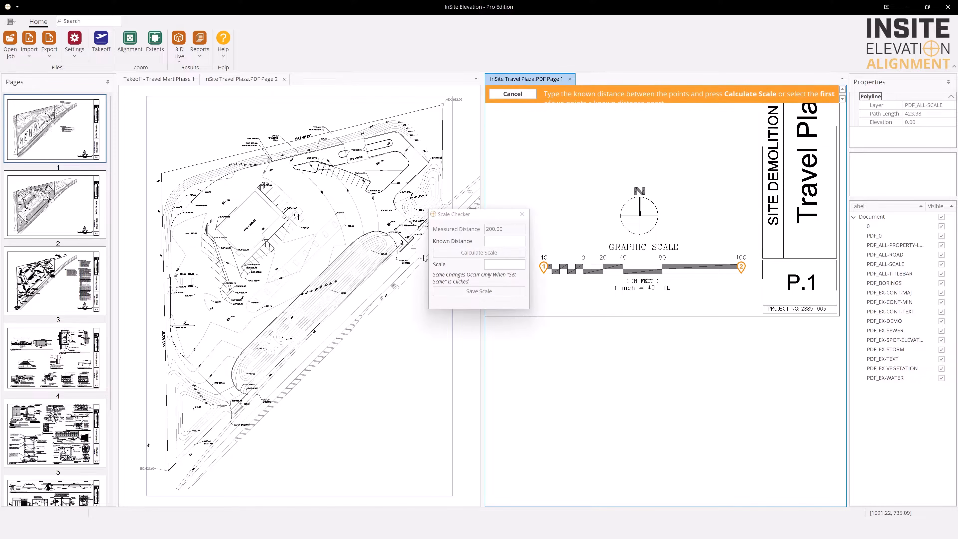
Calculate the page scale from a known distance of 200.00 and save it
click(492, 241)
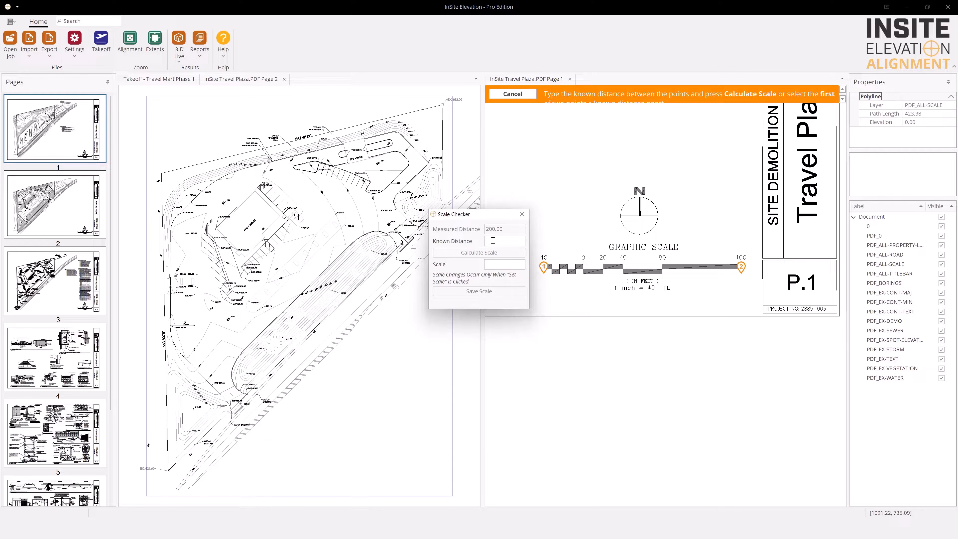
text(200.00)
click(471, 252)
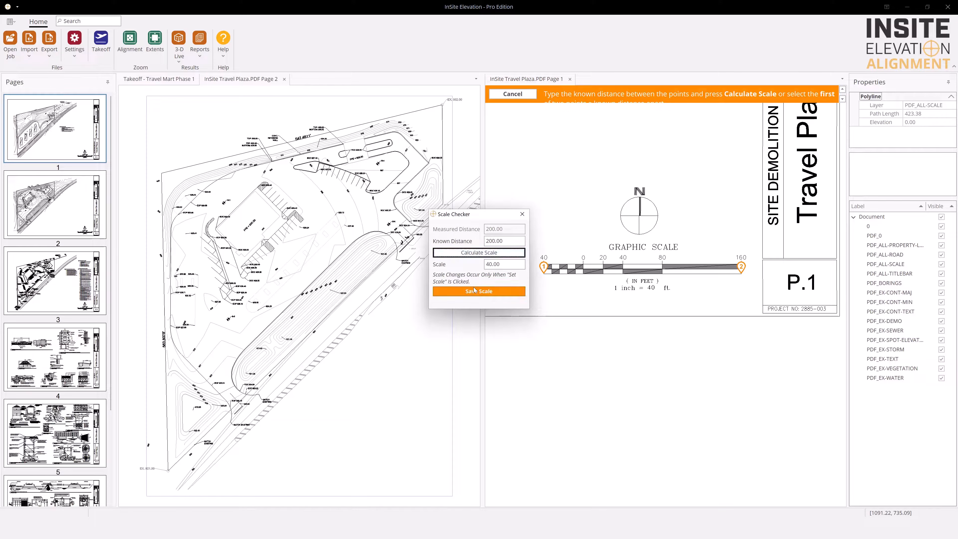
click(476, 292)
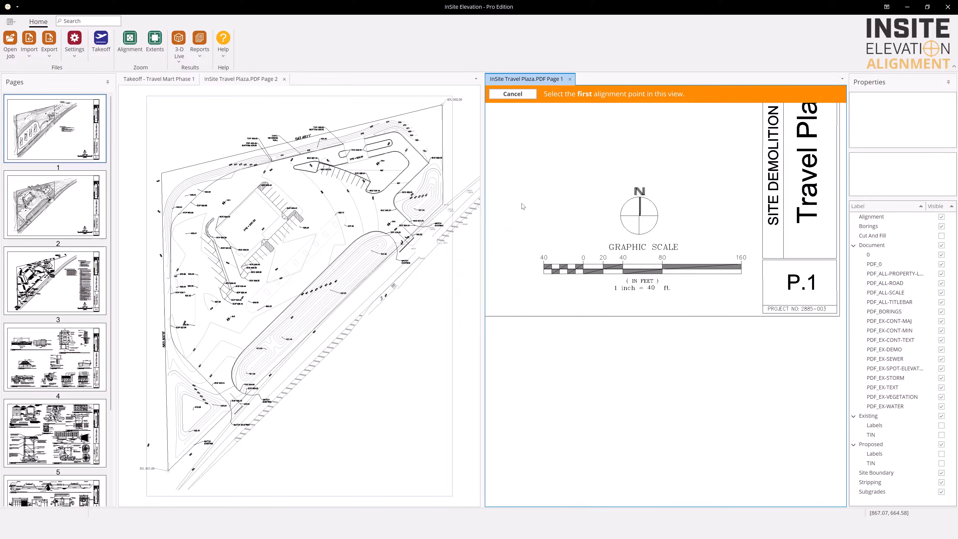
Match the first alignment point at the EX. 932.00 property corner on PDF Page 1 to the same corner on Page 2
scroll(532, 191, down, 3)
middle_drag(535, 191, 575, 295)
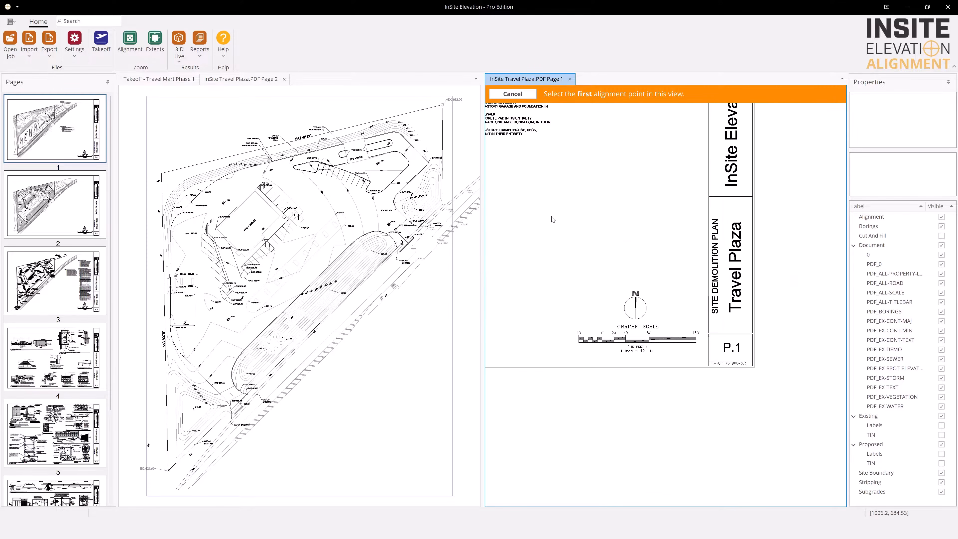
middle_drag(550, 214, 620, 382)
middle_drag(604, 187, 581, 395)
middle_drag(516, 358, 626, 327)
scroll(626, 327, down, 1)
middle_drag(582, 300, 626, 298)
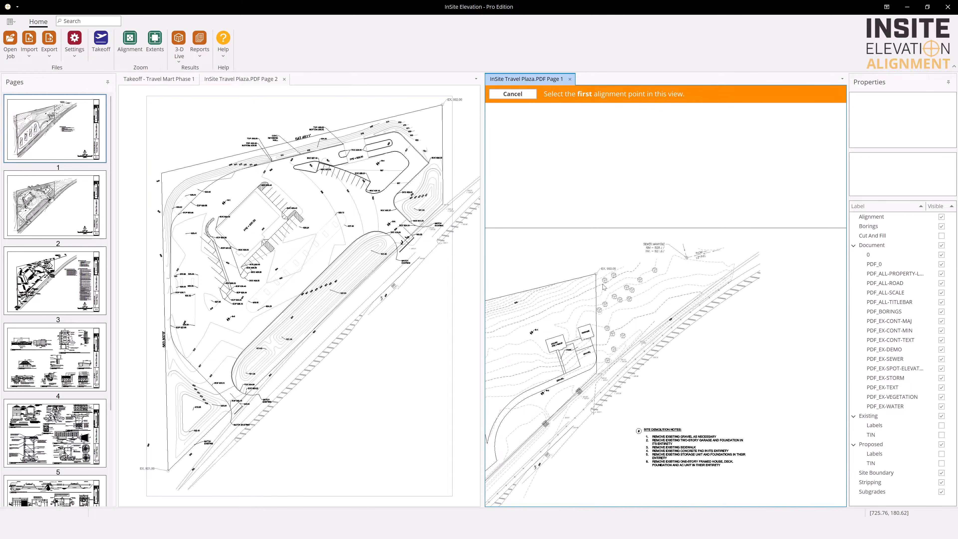
click(596, 276)
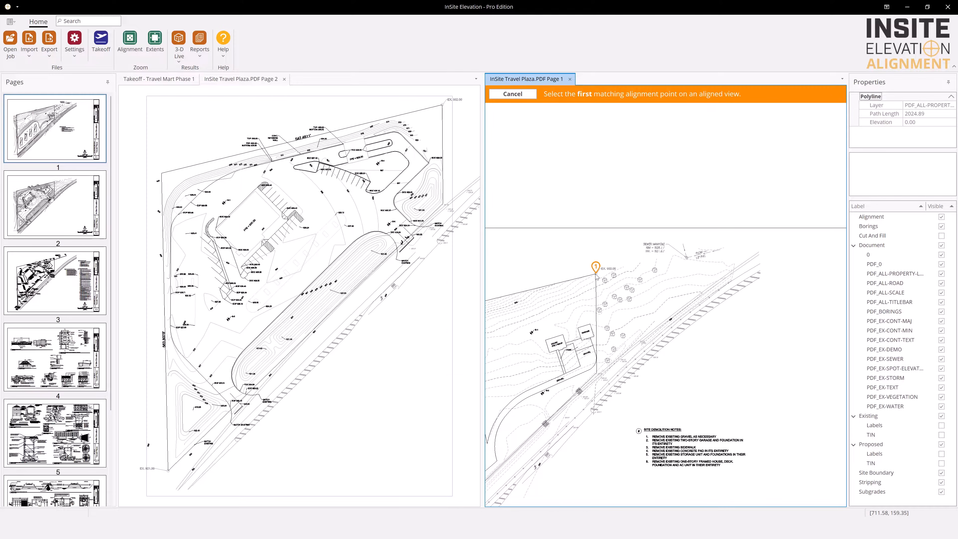
click(442, 106)
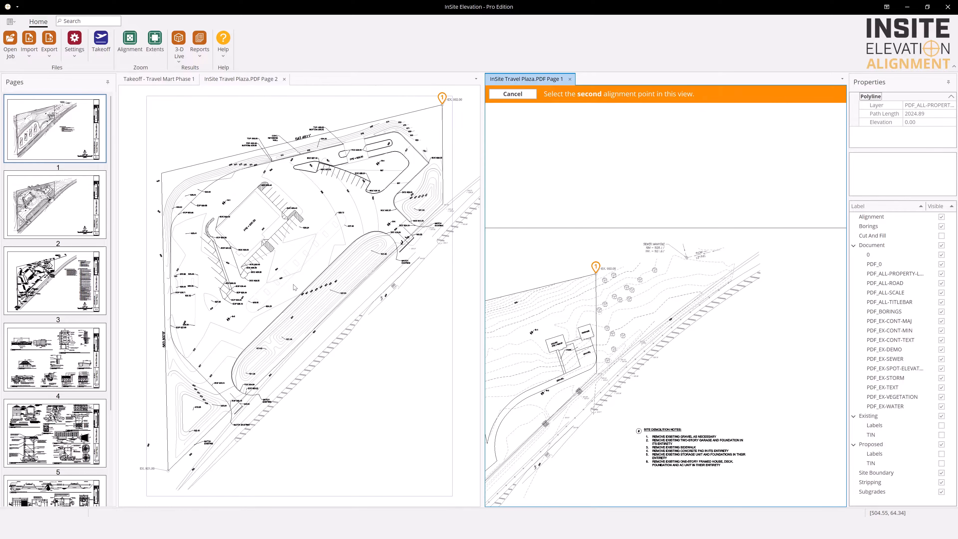
Match the second alignment point at the EX. 921.00 property corner on both pages, continue the alignment and fit Page 2 to the alignment area
middle_drag(295, 287, 399, 132)
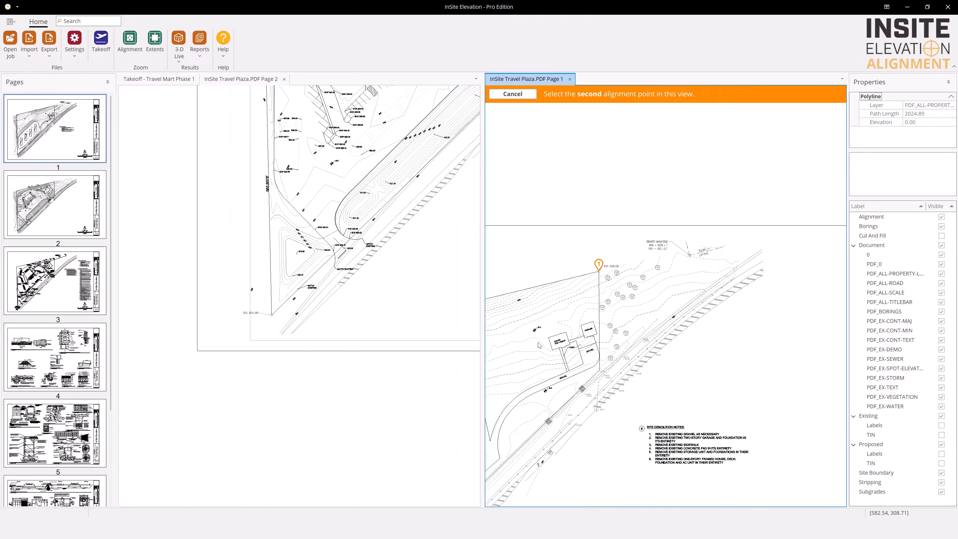
scroll(539, 345, up, 5)
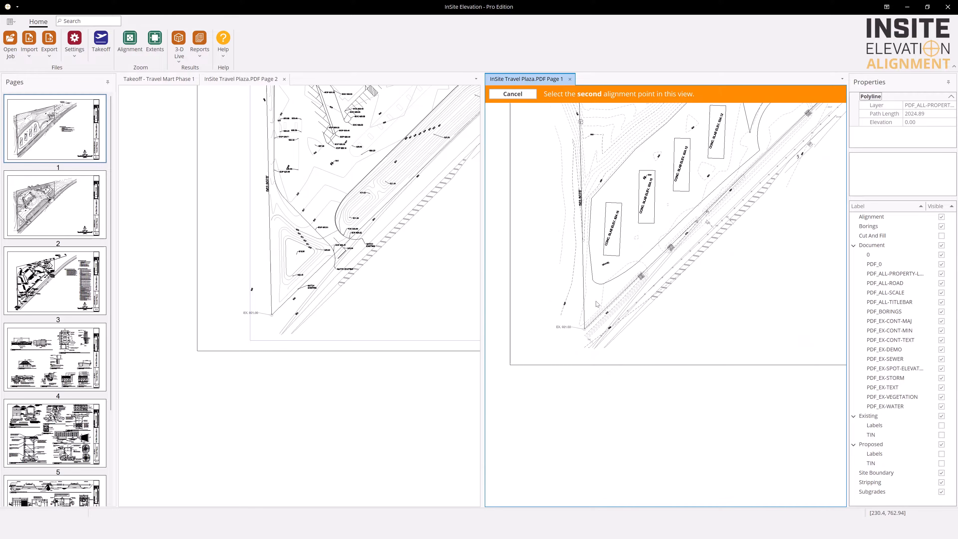
scroll(596, 304, up, 3)
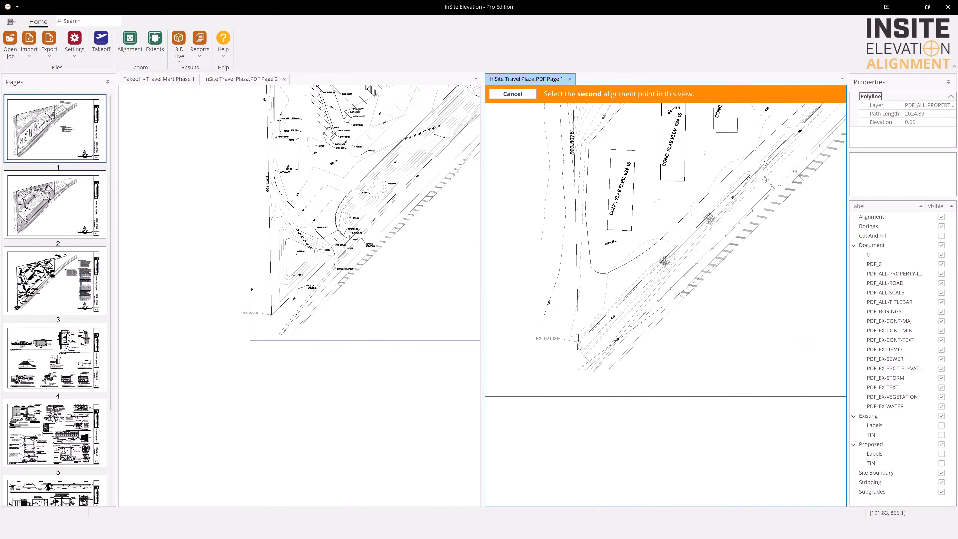
click(579, 343)
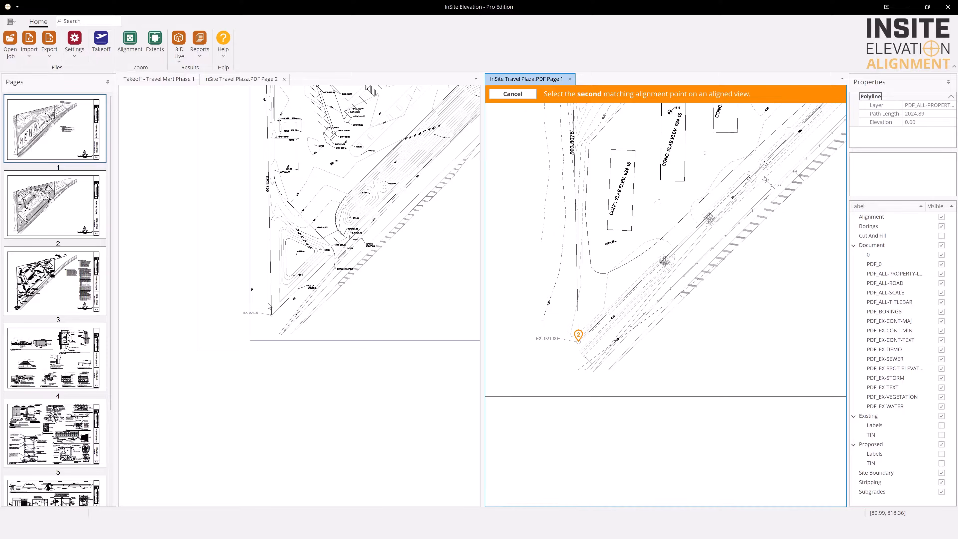
click(272, 318)
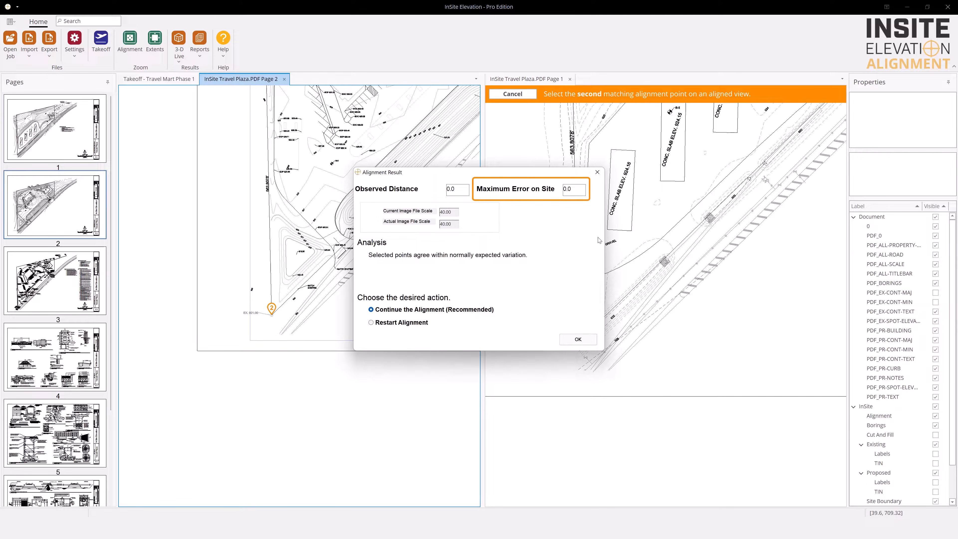
click(577, 340)
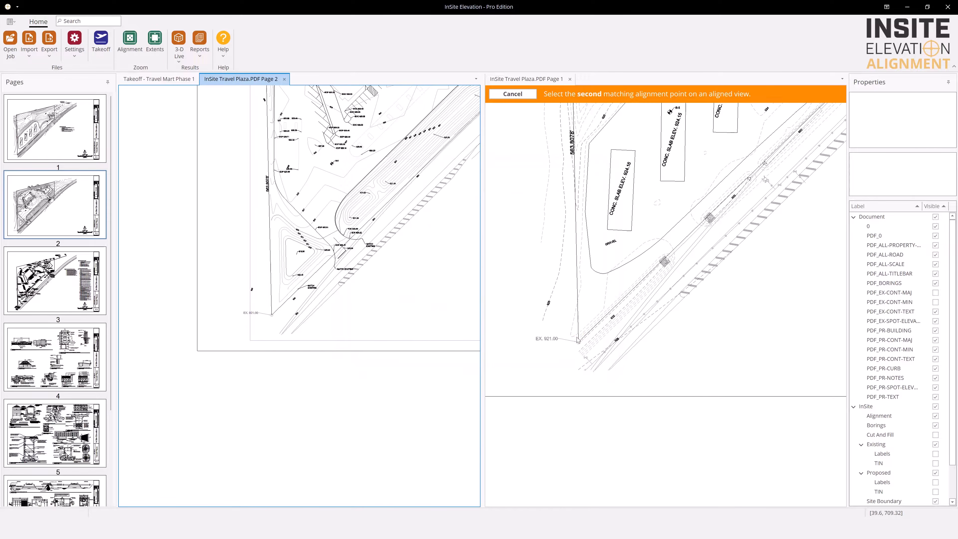
click(130, 42)
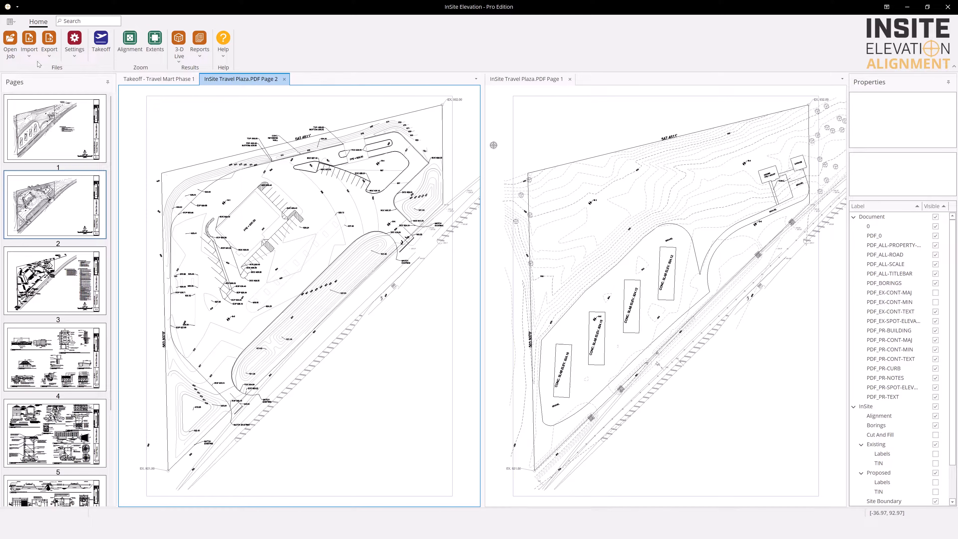
Import the CAD file InSite Travel Plaza.dwg and dock its view in the same pane as PDF Page 1
click(29, 53)
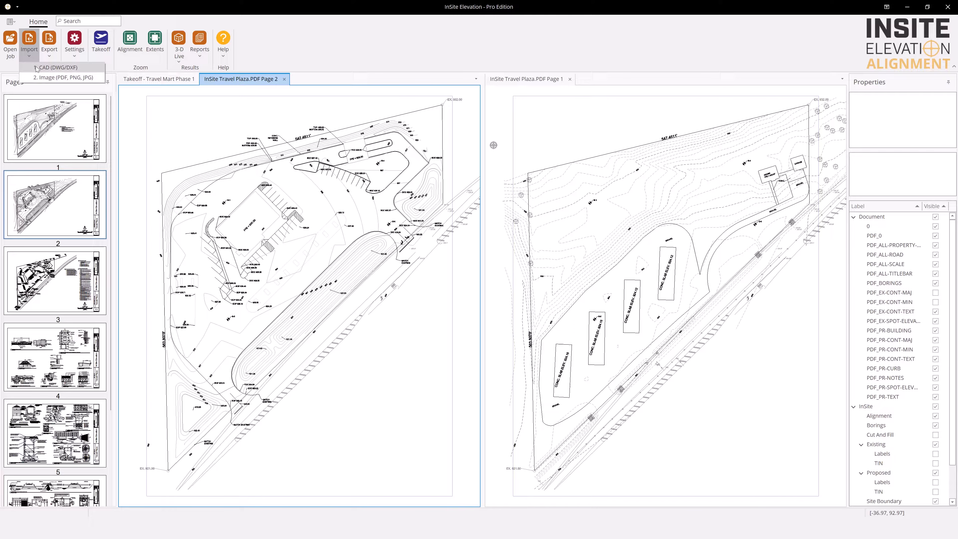
click(37, 68)
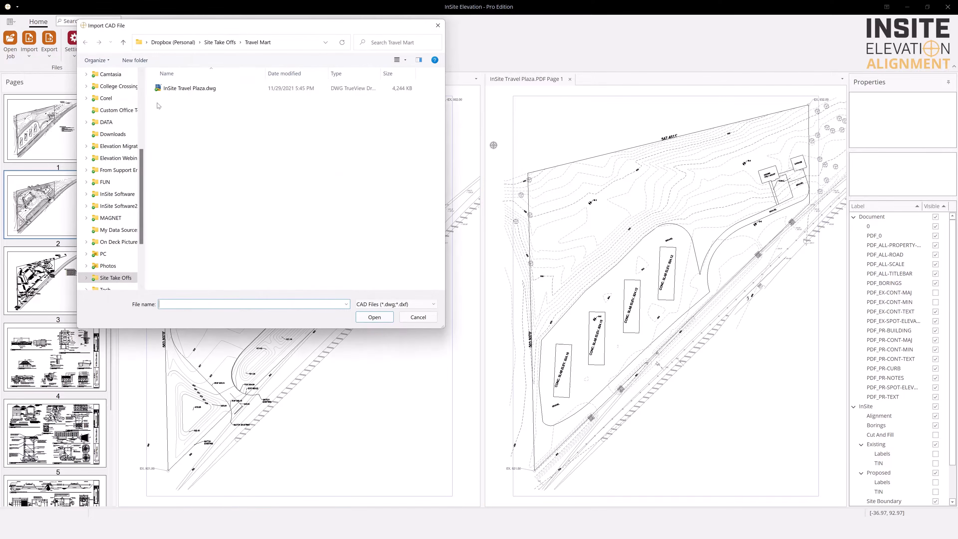
click(196, 88)
double_click(197, 88)
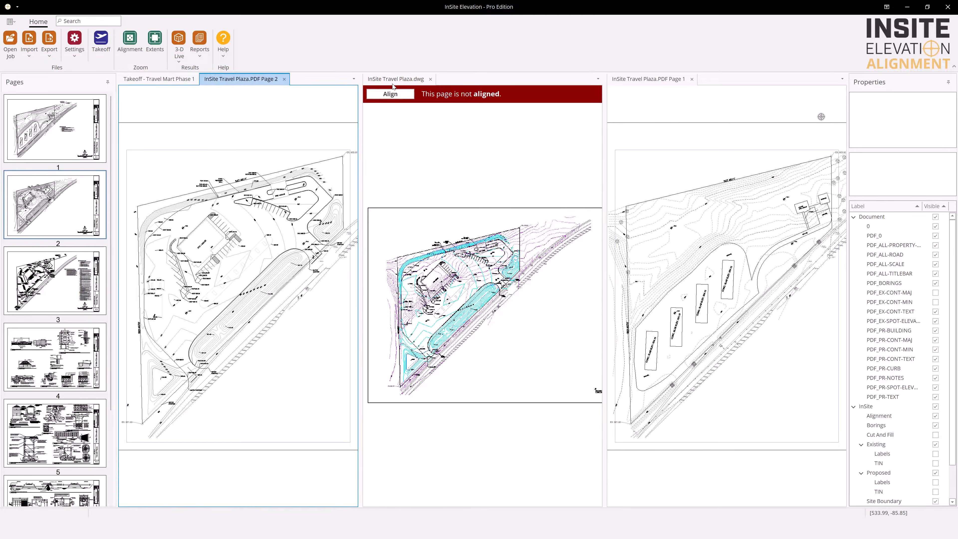
drag(395, 81, 663, 284)
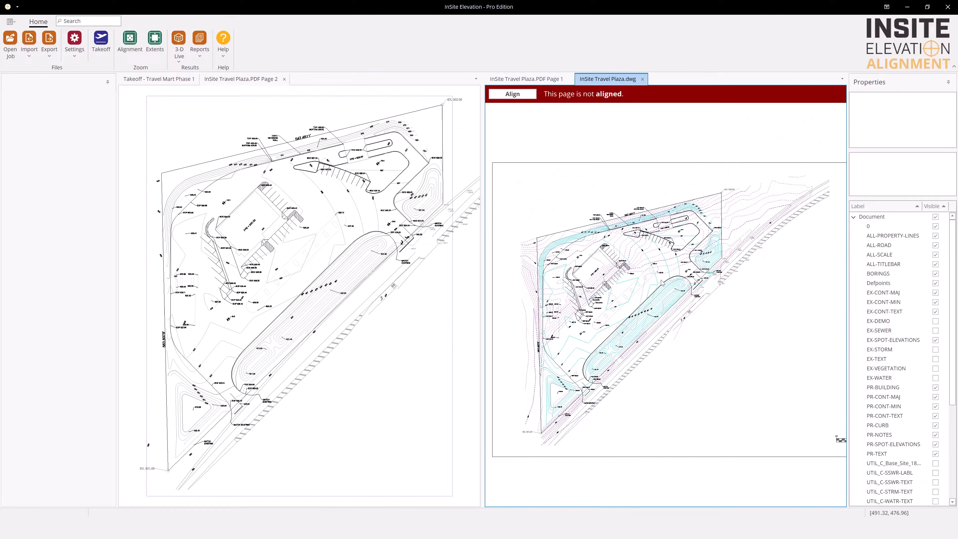
Start aligning the DWG page and match the first alignment point at the EX. 932.00 property corner to the same corner on PDF Page 2
click(520, 96)
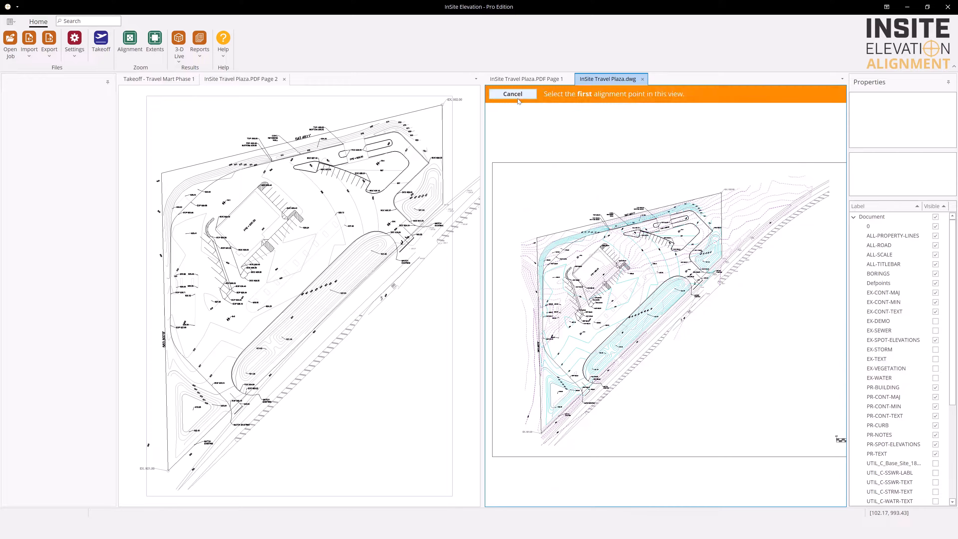
scroll(713, 214, up, 6)
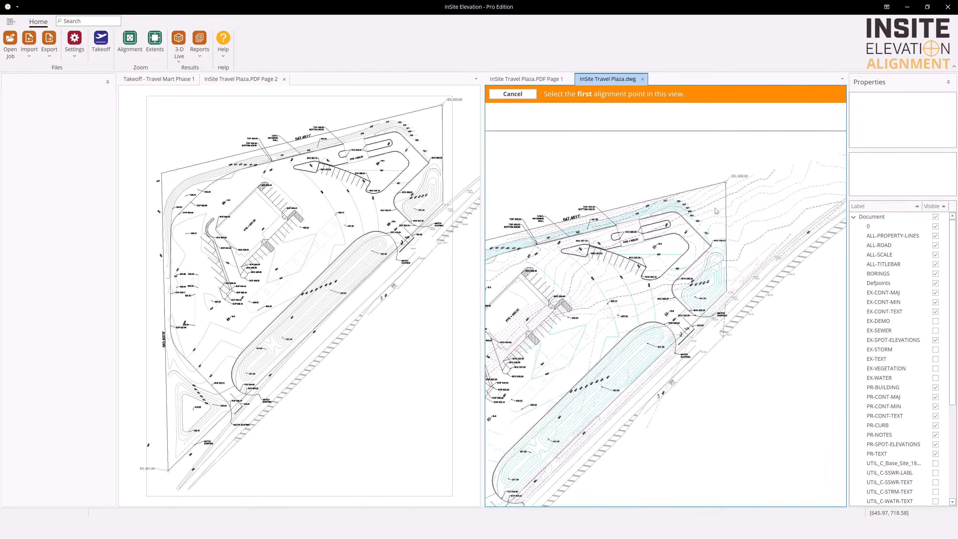
middle_drag(679, 238, 669, 245)
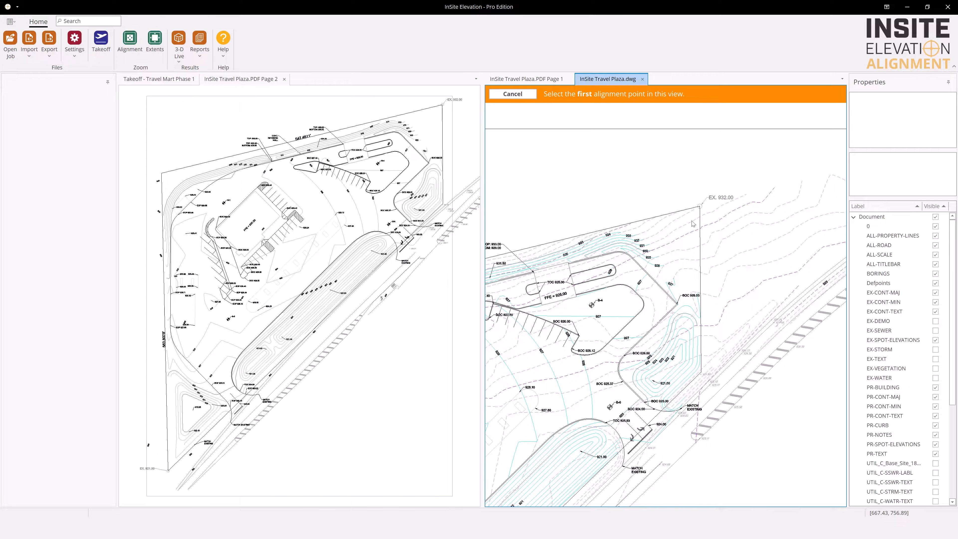
click(699, 206)
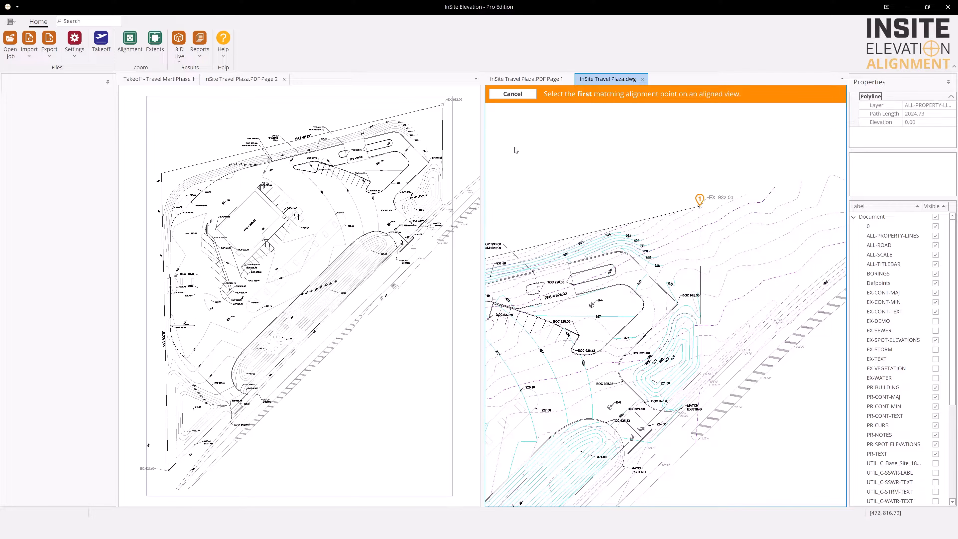
scroll(439, 125, up, 1)
scroll(439, 125, up, 4)
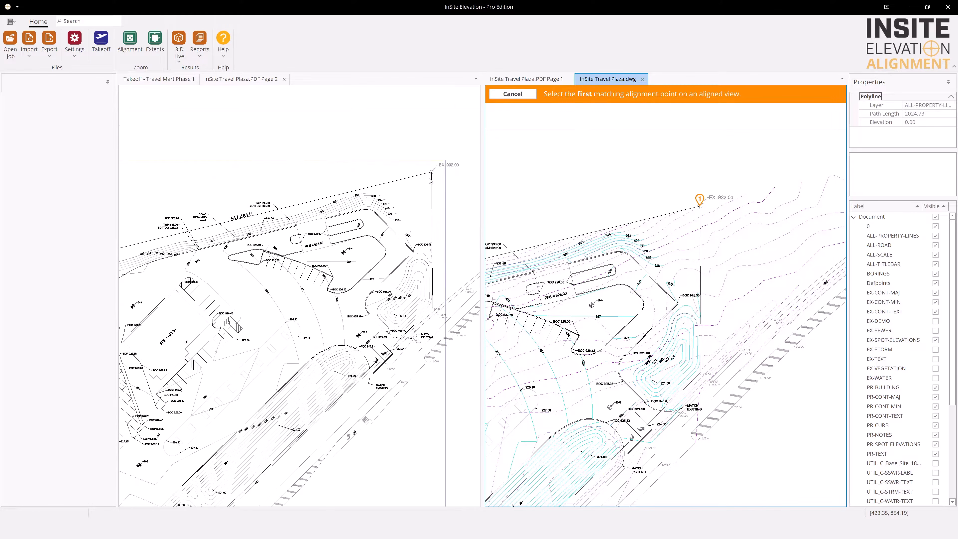
click(432, 170)
Match the second alignment point at the EX. 921.00 property corner on the DWG and PDF Page 2, and continue the alignment
scroll(562, 215, down, 5)
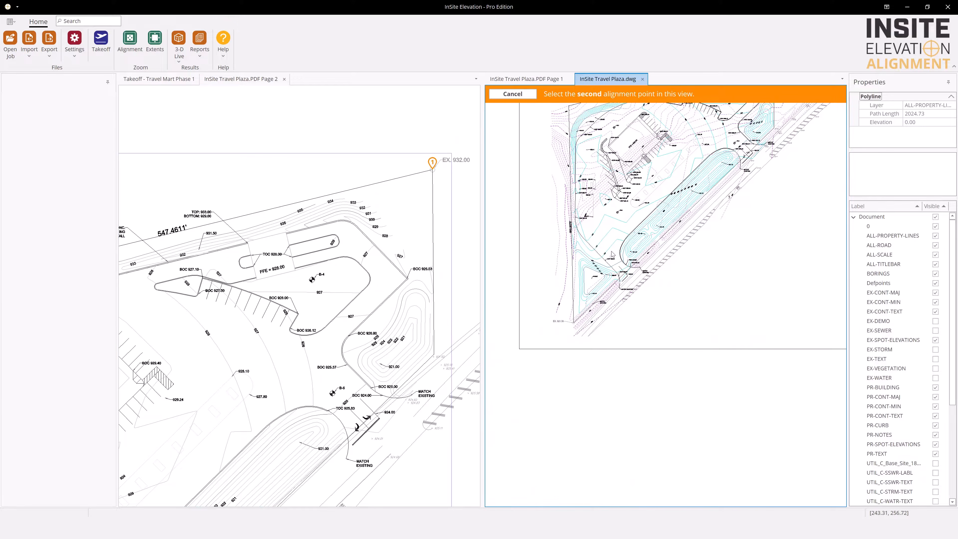
scroll(612, 254, up, 6)
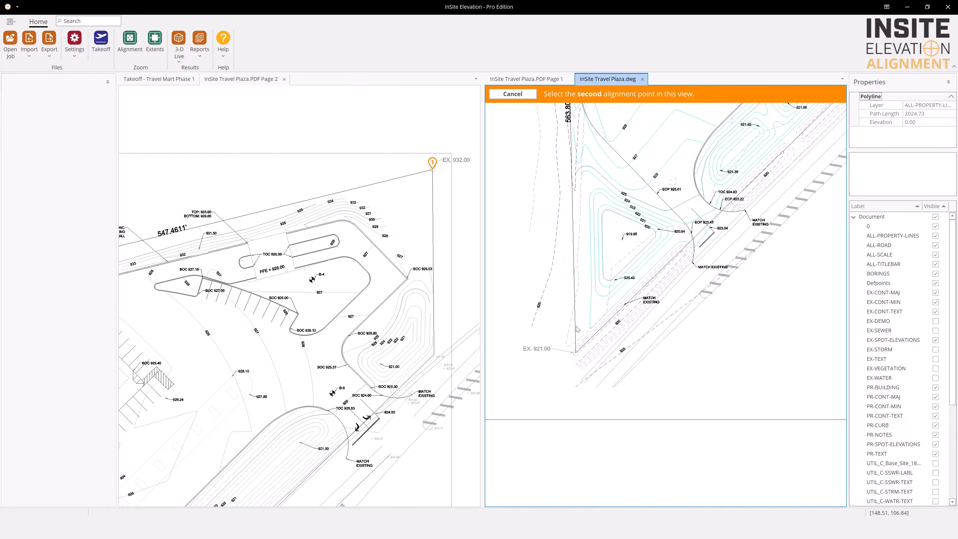
click(575, 353)
middle_drag(322, 391, 382, 281)
middle_drag(221, 404, 426, 146)
middle_drag(197, 456, 264, 335)
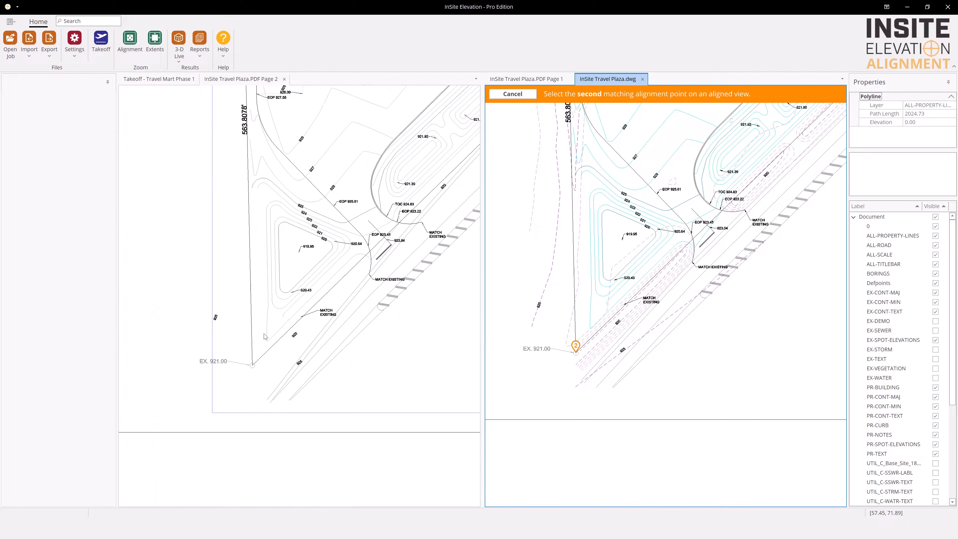
click(252, 366)
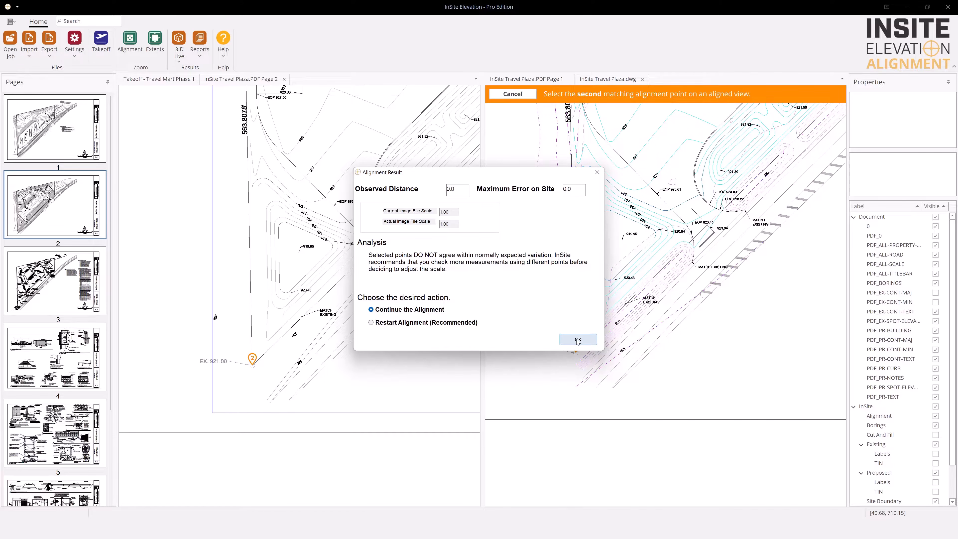
click(577, 339)
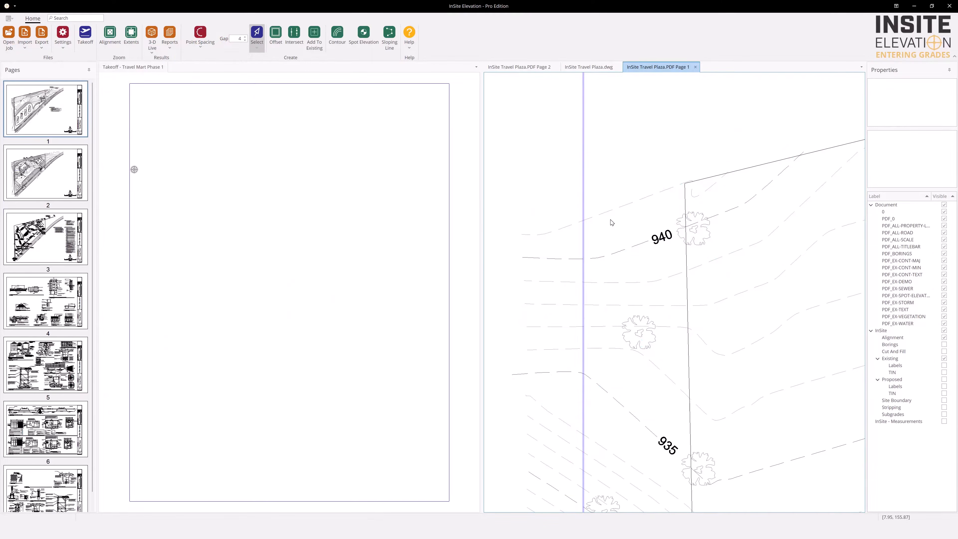
Create an existing contour from the dashed line just above the 940 contour on PDF Page 1 at elevation 941.00
click(337, 34)
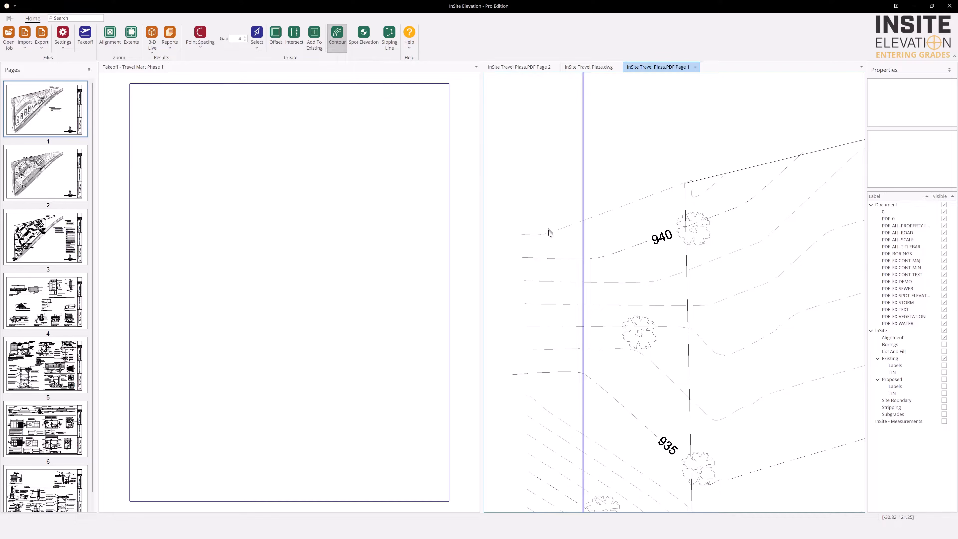
click(558, 229)
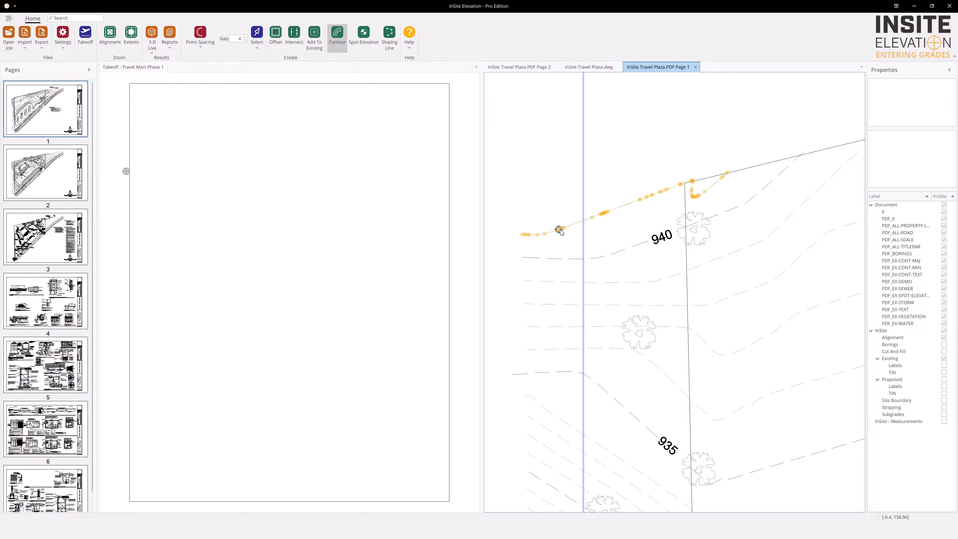
right_click(569, 245)
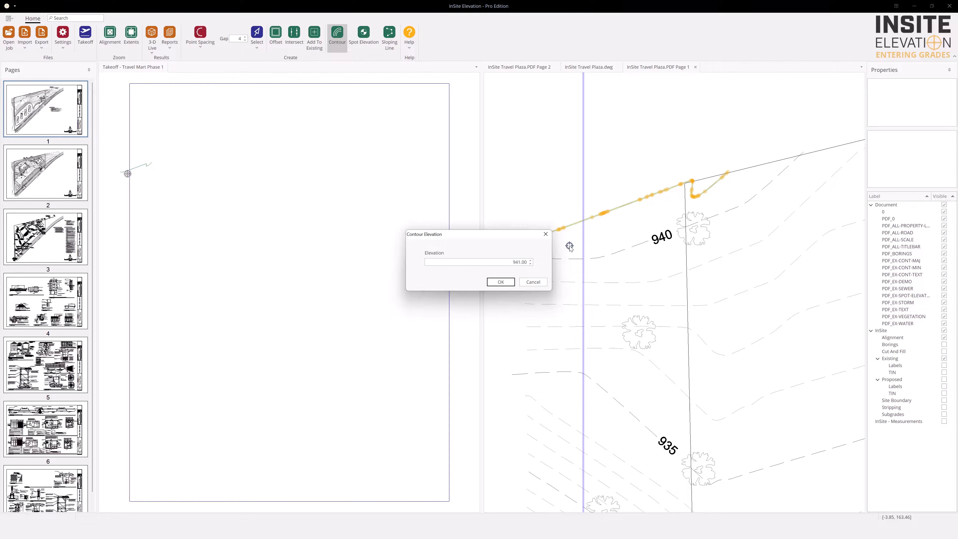
key(Return)
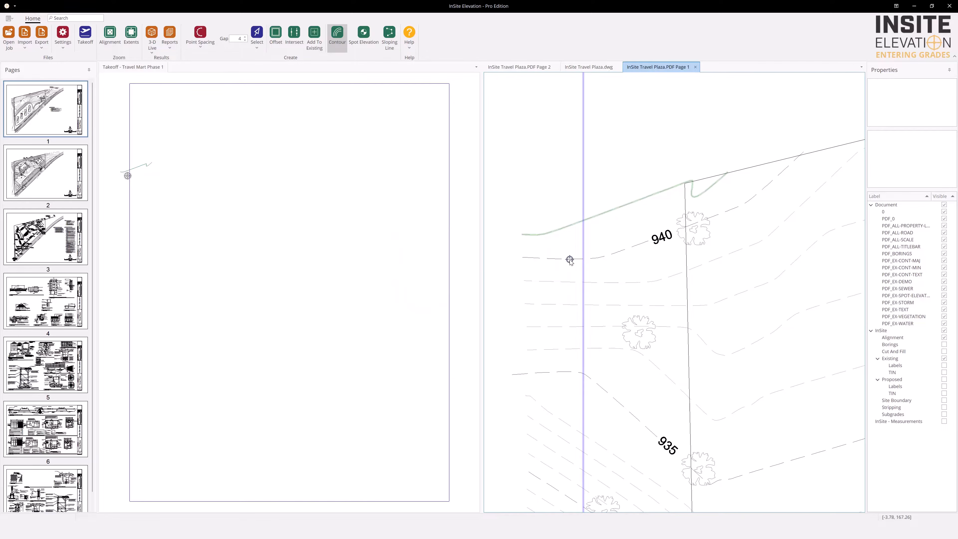
Capture both segments of the contour labelled 940 on PDF Page 1 as one contour at elevation 940
click(568, 258)
click(569, 259)
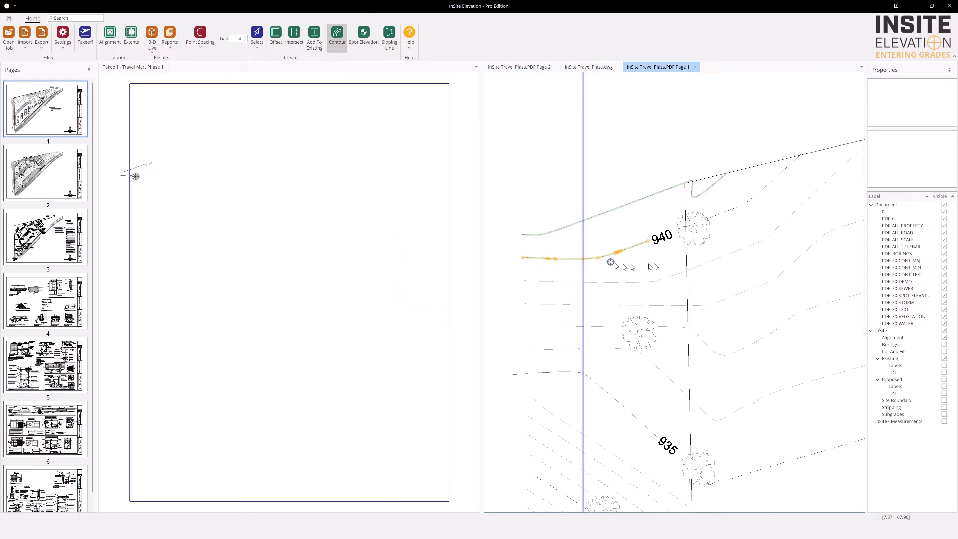
click(715, 215)
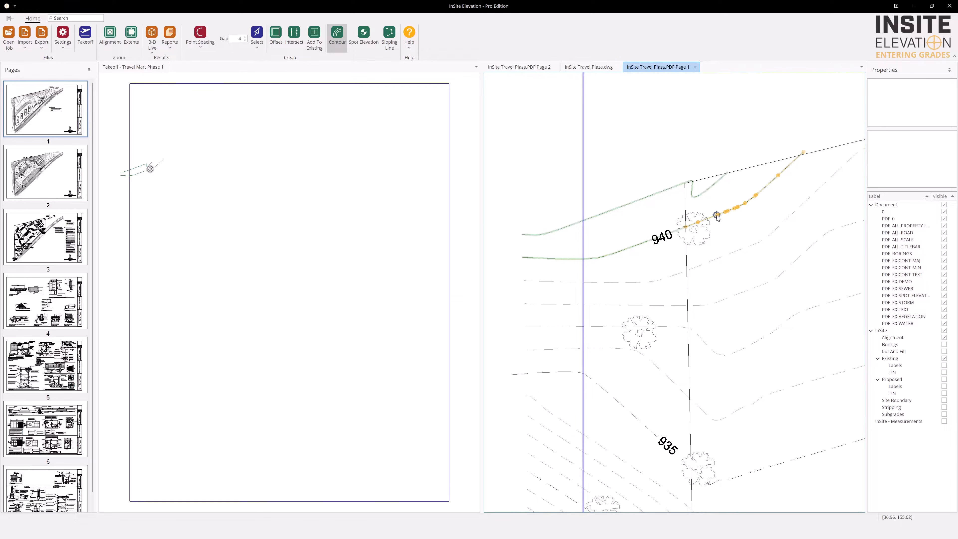
right_click(716, 214)
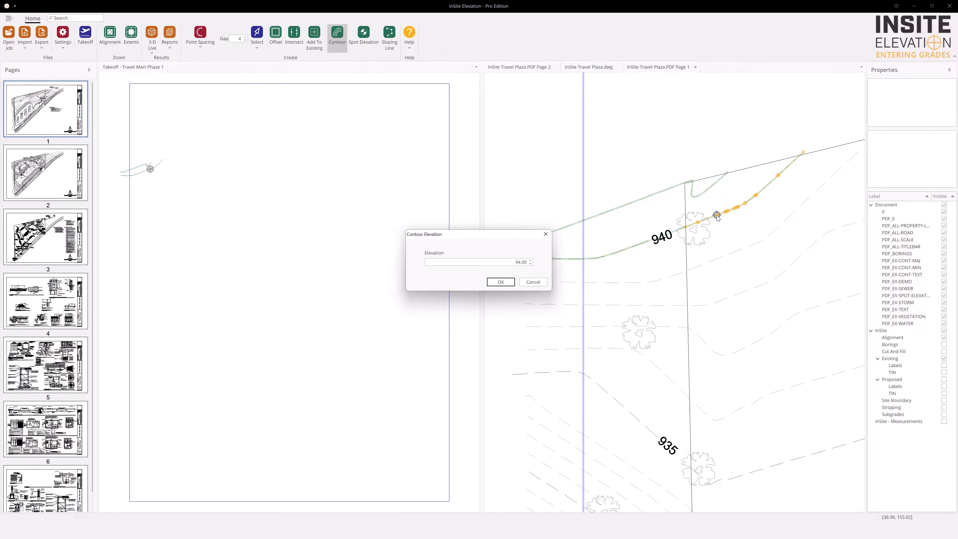
key(Return)
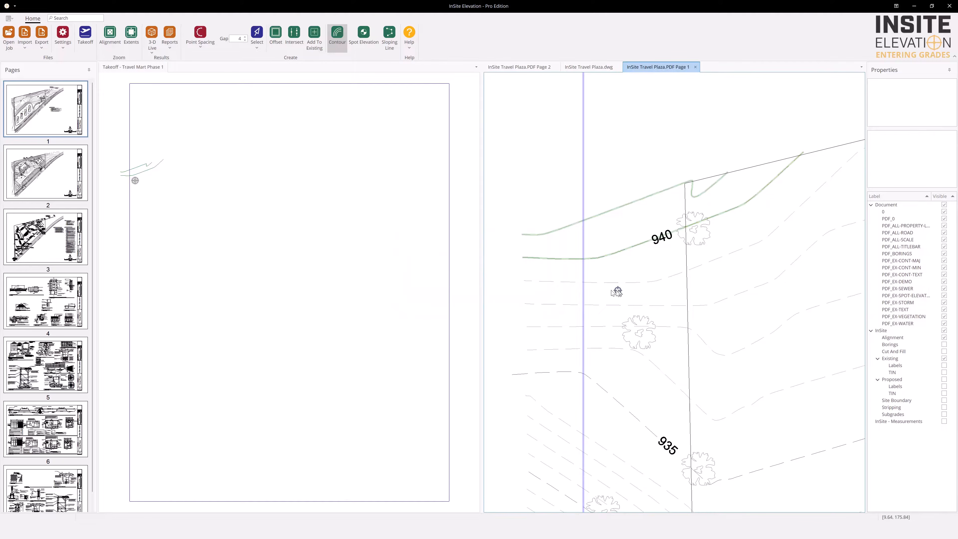
Create the first two contours below the 940 line on PDF Page 1, at elevations 939 and 938
click(603, 282)
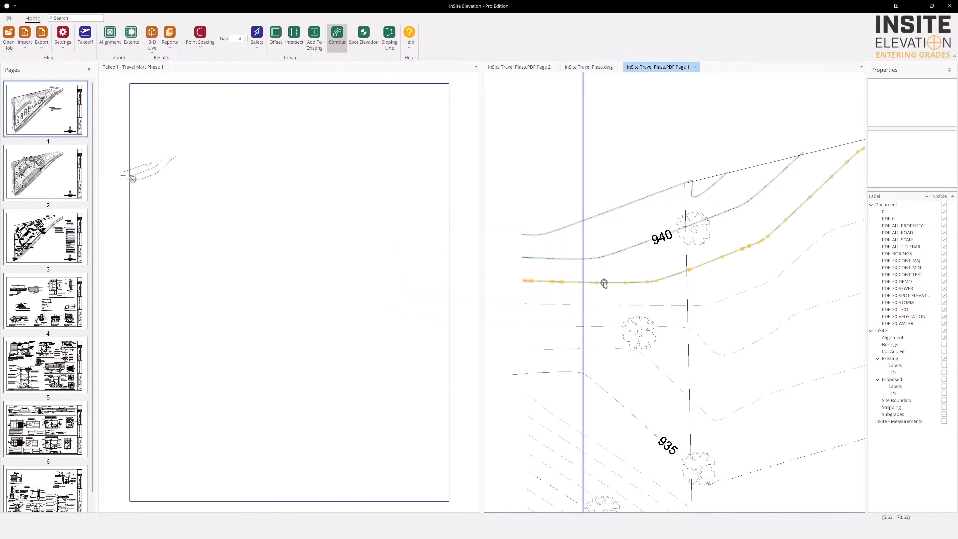
right_click(603, 282)
key(Return)
click(599, 305)
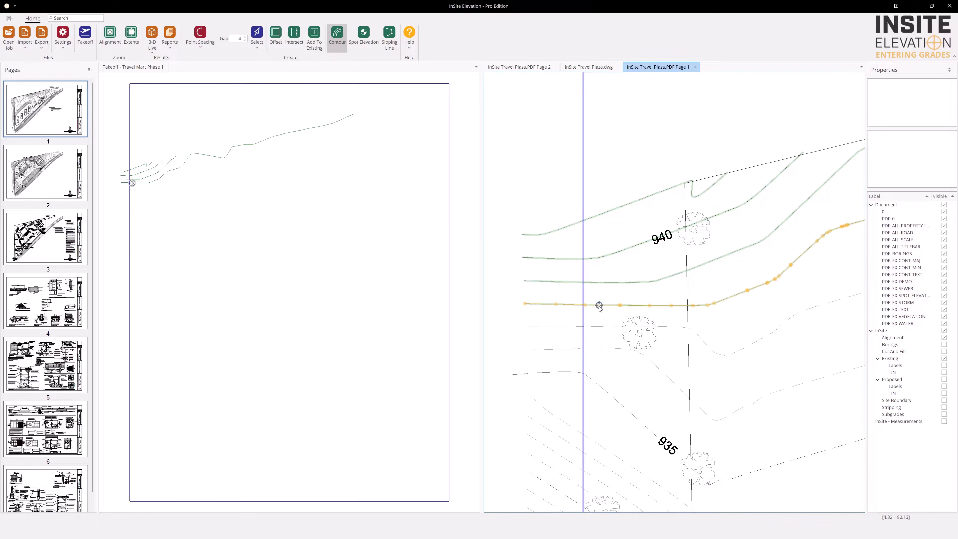
right_click(599, 305)
key(Return)
Create the remaining two contours above the 935 line on PDF Page 1, at elevations 937 and 936
click(598, 326)
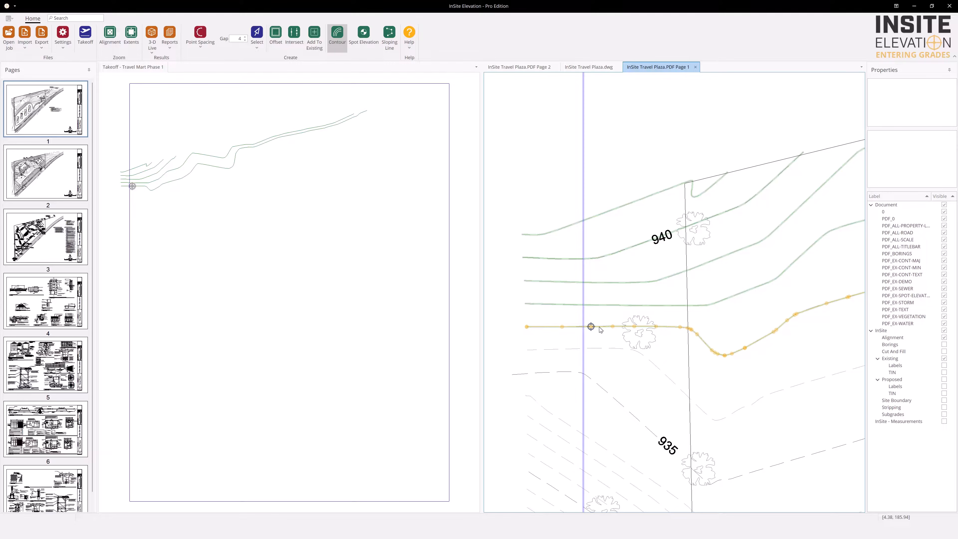
right_click(599, 327)
key(Return)
click(601, 348)
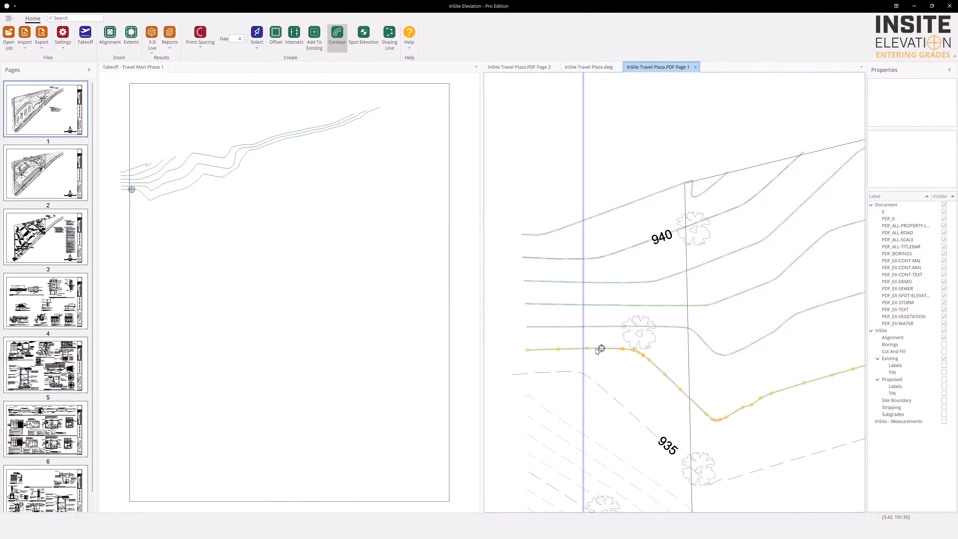
right_click(601, 348)
key(Return)
Open the 3-D Live view of the existing surface, dock it below the Takeoff view and enlarge the surface
click(152, 43)
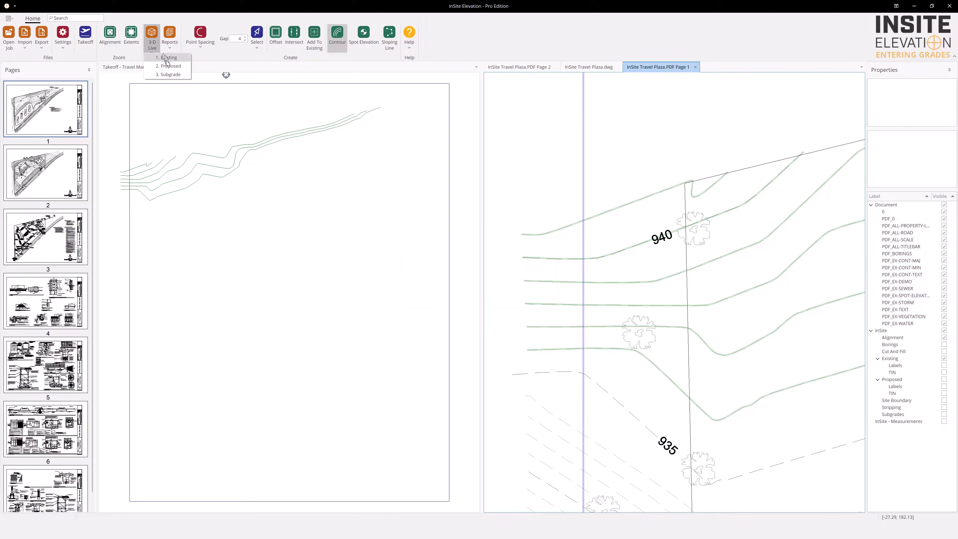
click(168, 62)
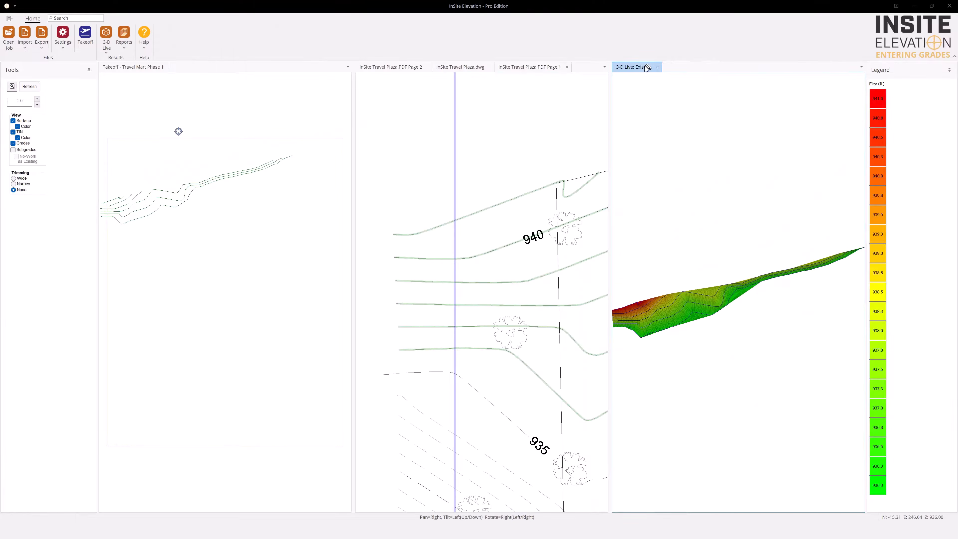
drag(638, 75, 289, 300)
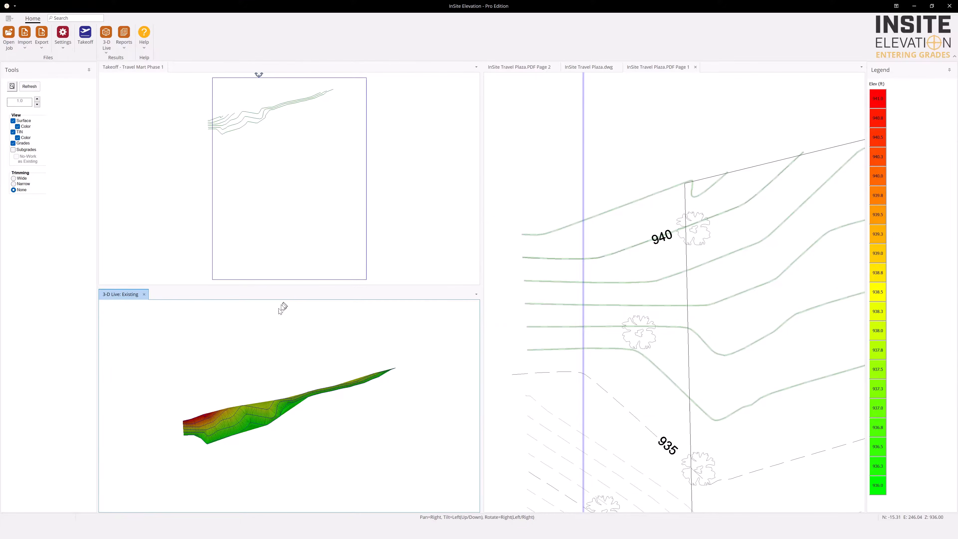
scroll(294, 375, up, 5)
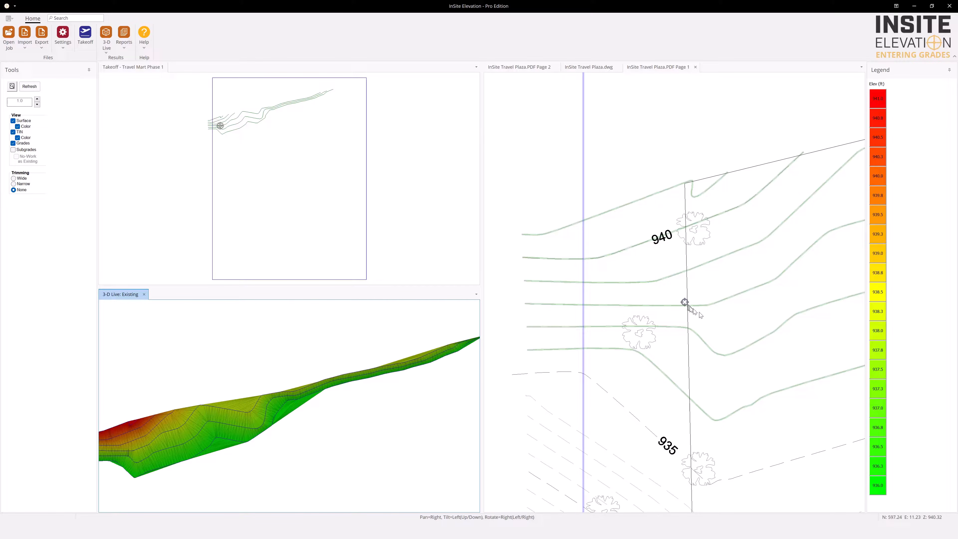
Hide all document layers of InSite Travel Plaza.dwg except EX-CONT-MAJ and EX-CONT-MIN
click(724, 331)
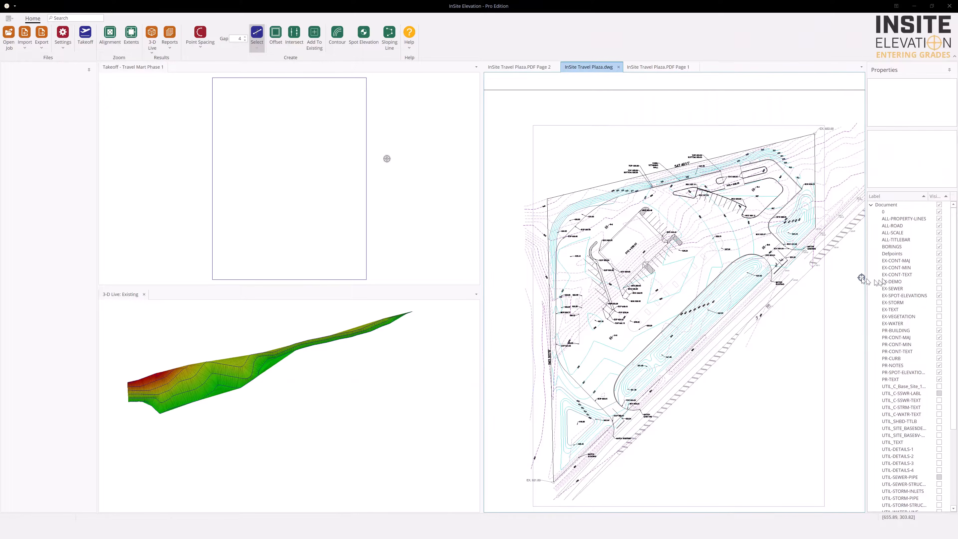
click(939, 204)
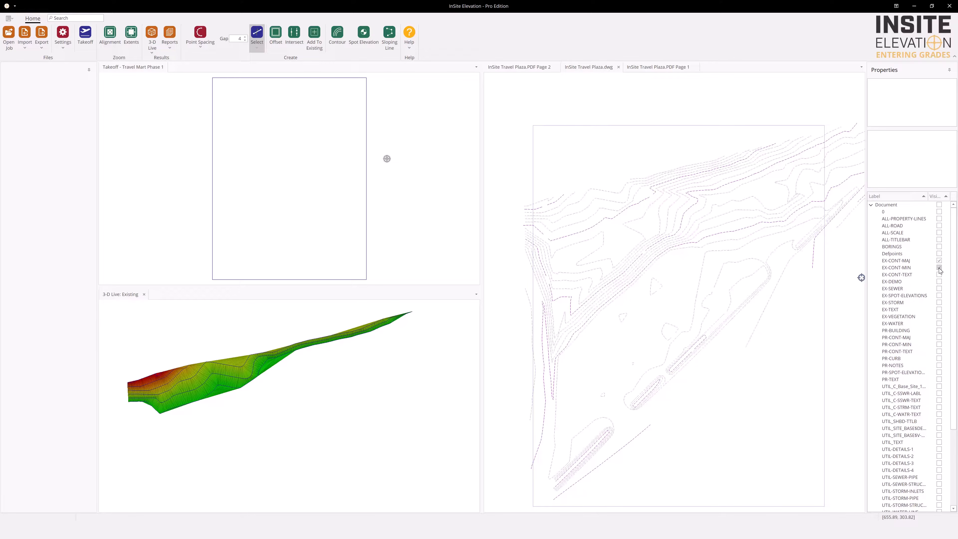
Select all the existing contours in the DWG by drawing a polygonal selection window around the whole site
scroll(762, 264, down, 2)
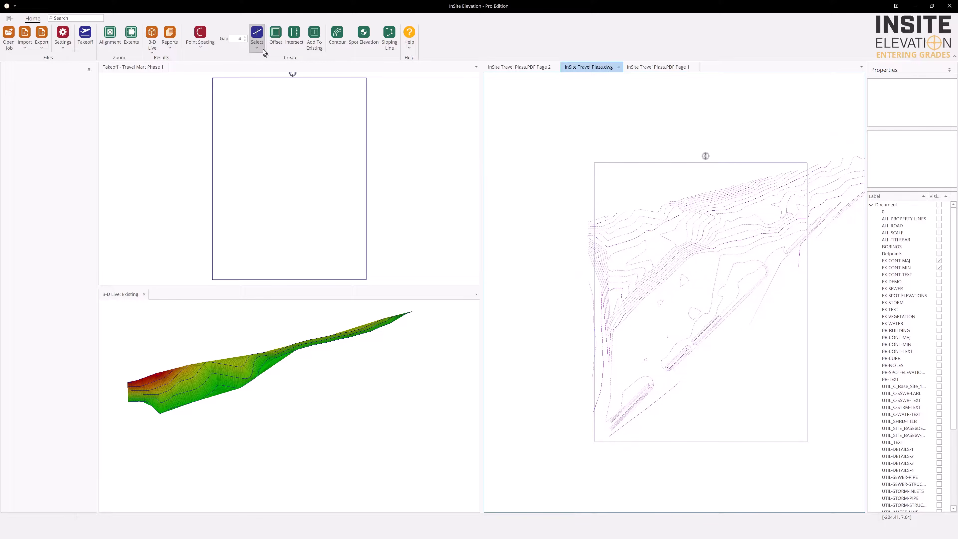
click(255, 49)
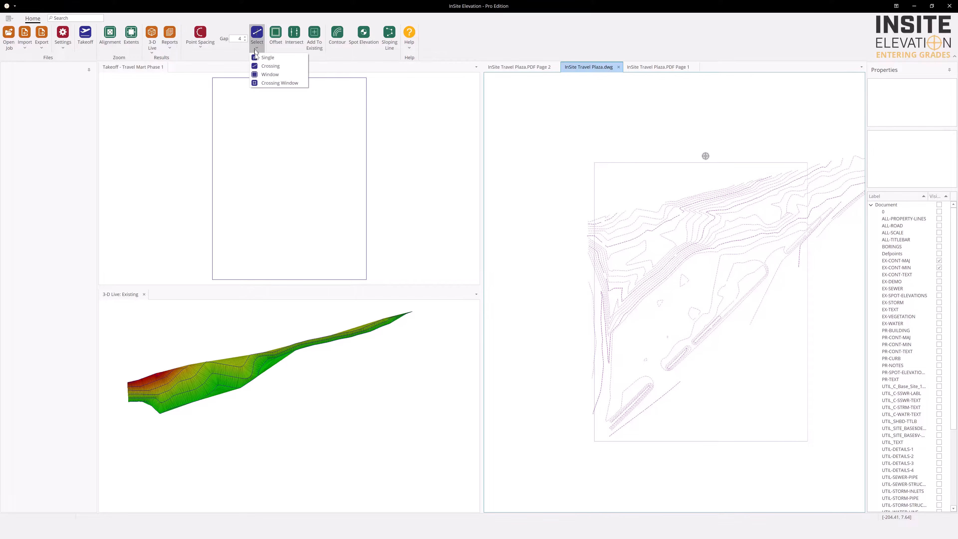
click(265, 74)
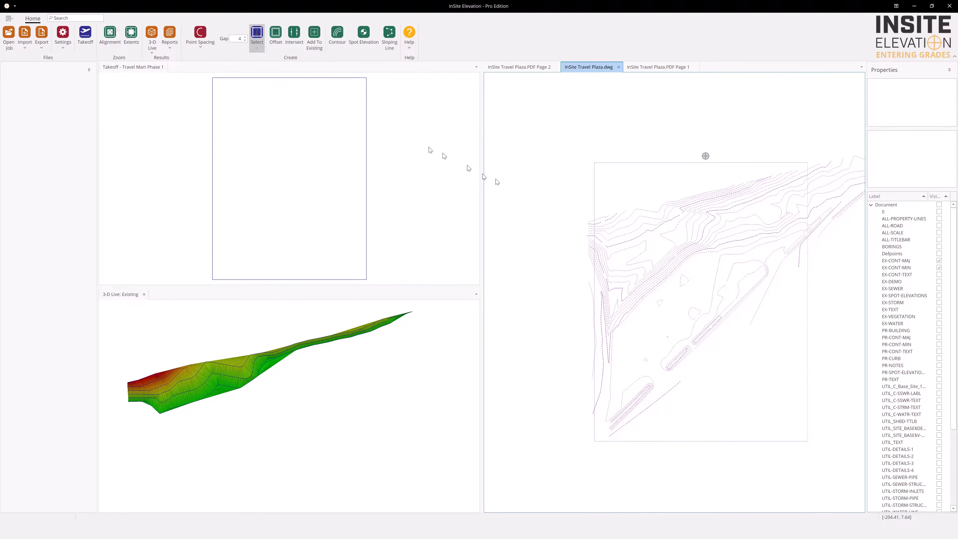
click(559, 212)
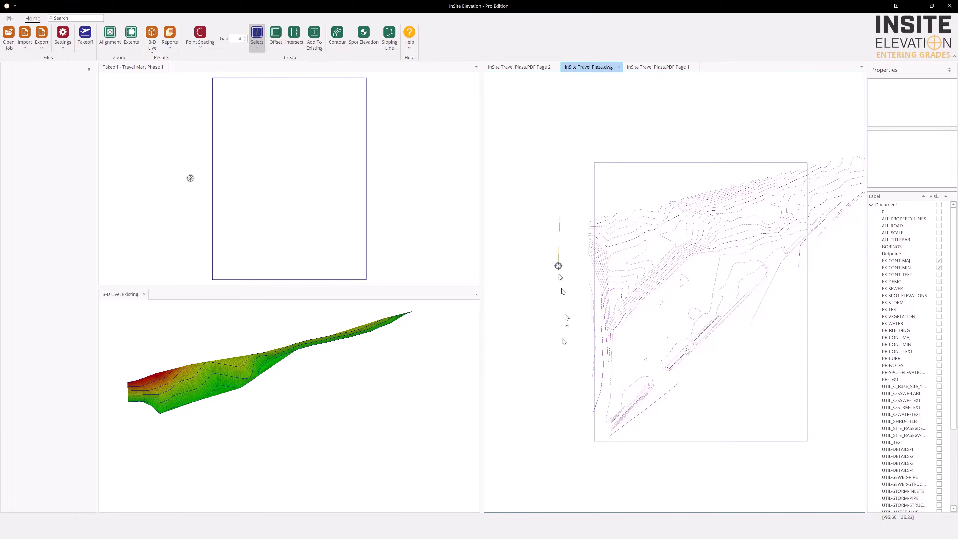
click(579, 451)
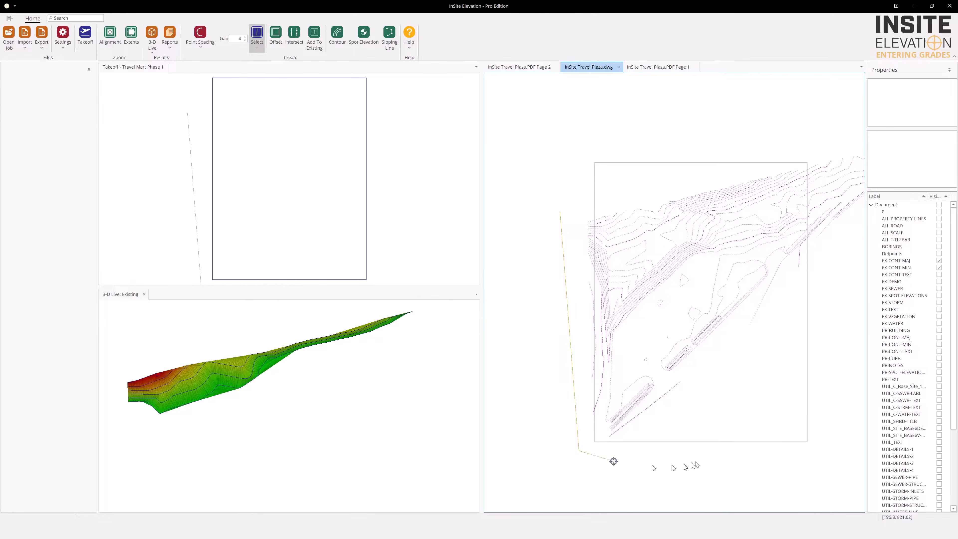
click(696, 437)
click(855, 230)
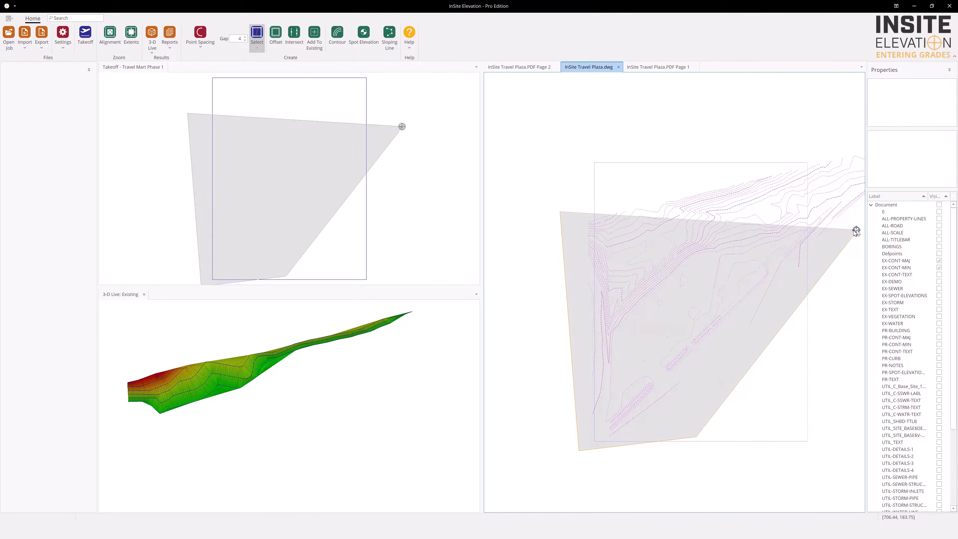
middle_drag(851, 223, 781, 248)
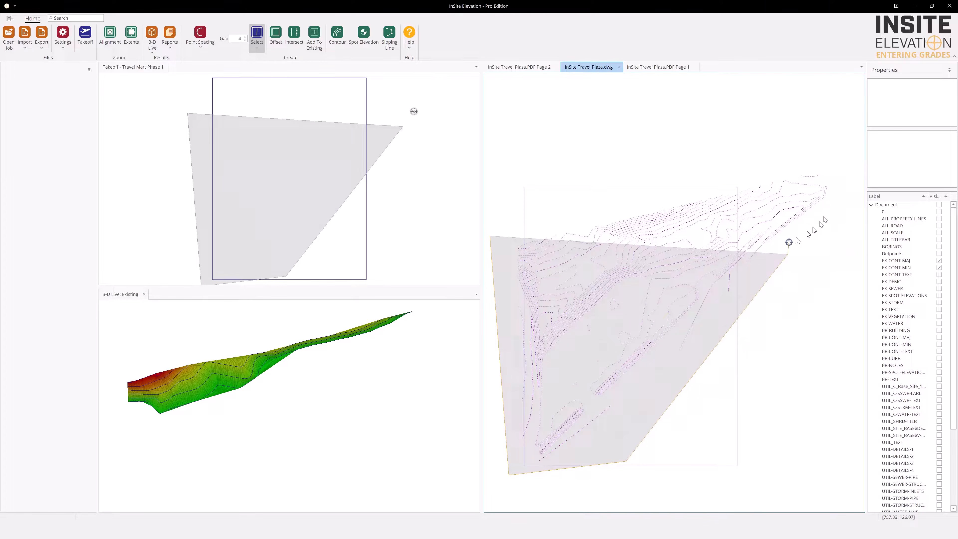
click(840, 191)
click(826, 149)
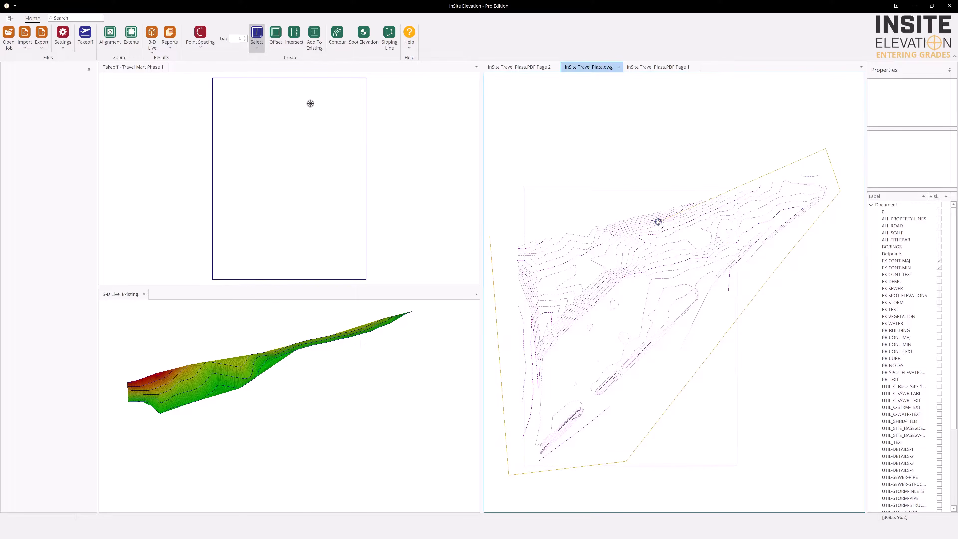
right_click(658, 222)
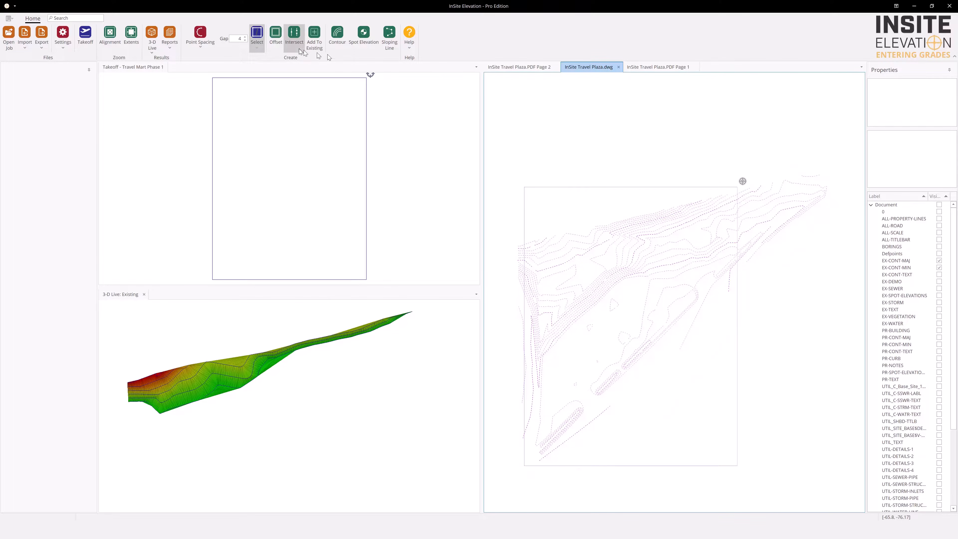
Add the selected DWG contours to the existing surface and refresh the 3-D Live view with them
click(313, 41)
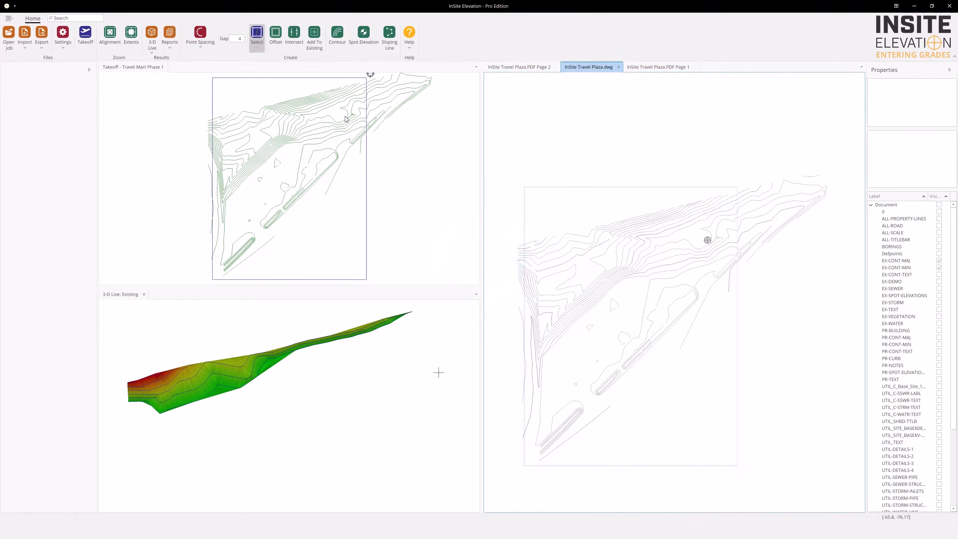
click(346, 118)
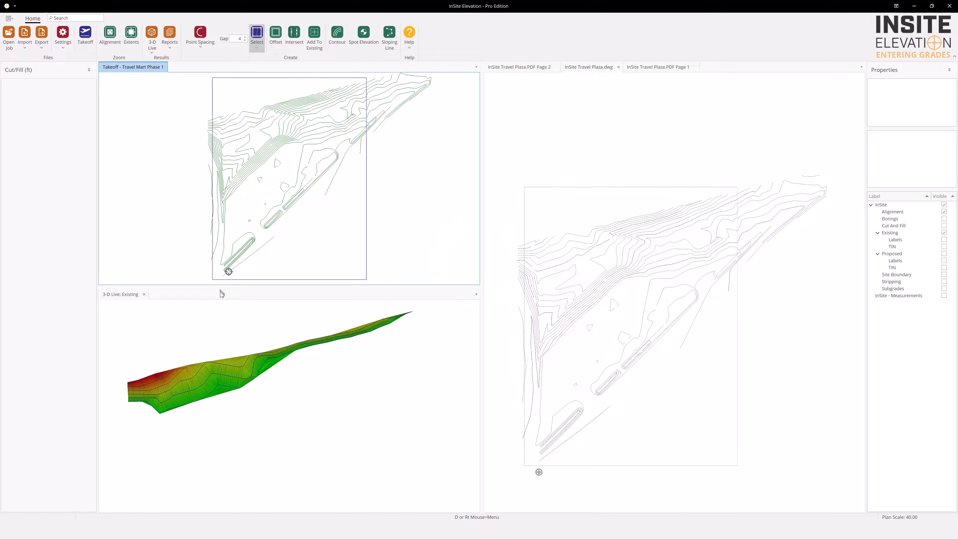
click(217, 310)
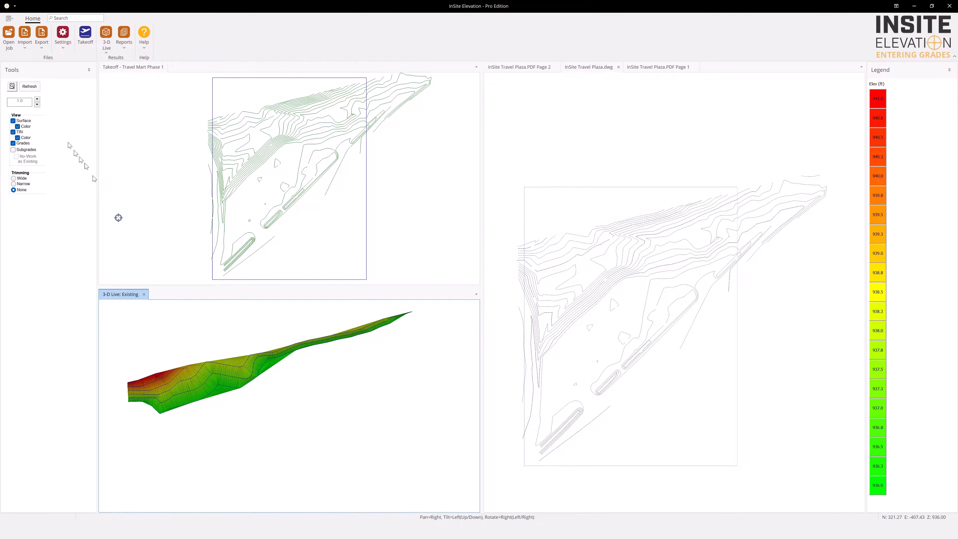
click(32, 88)
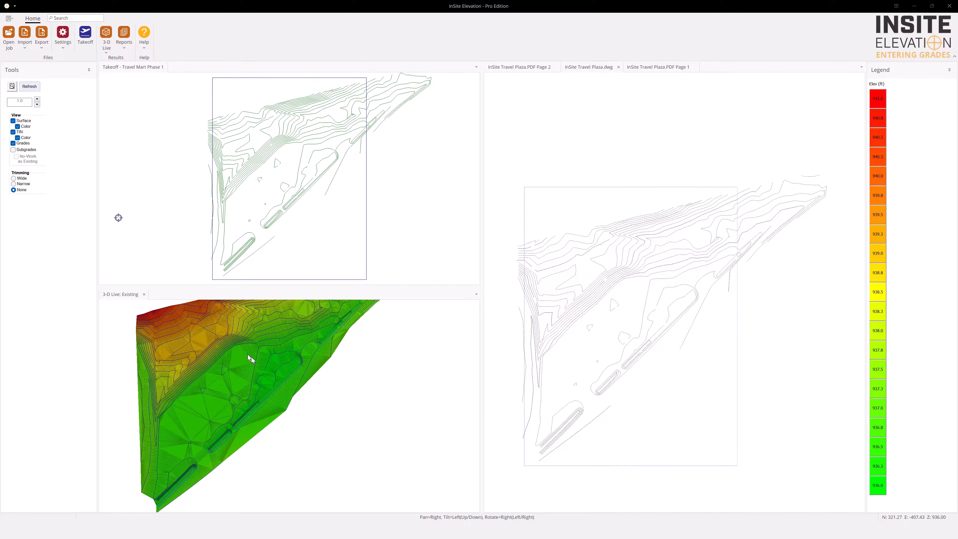
right_drag(283, 356, 286, 359)
mouse_move(286, 359)
mouse_down()
mouse_move(287, 348)
mouse_move(305, 361)
mouse_move(289, 369)
mouse_up()
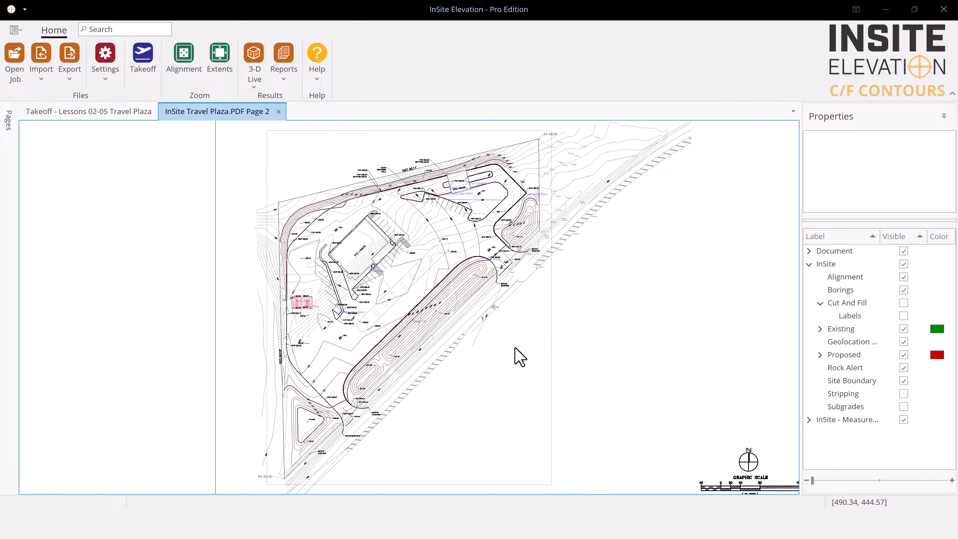
Show the Cut And Fill layer and its labels on InSite Travel Plaza.PDF Page 2, and inspect the labelled regions
click(903, 302)
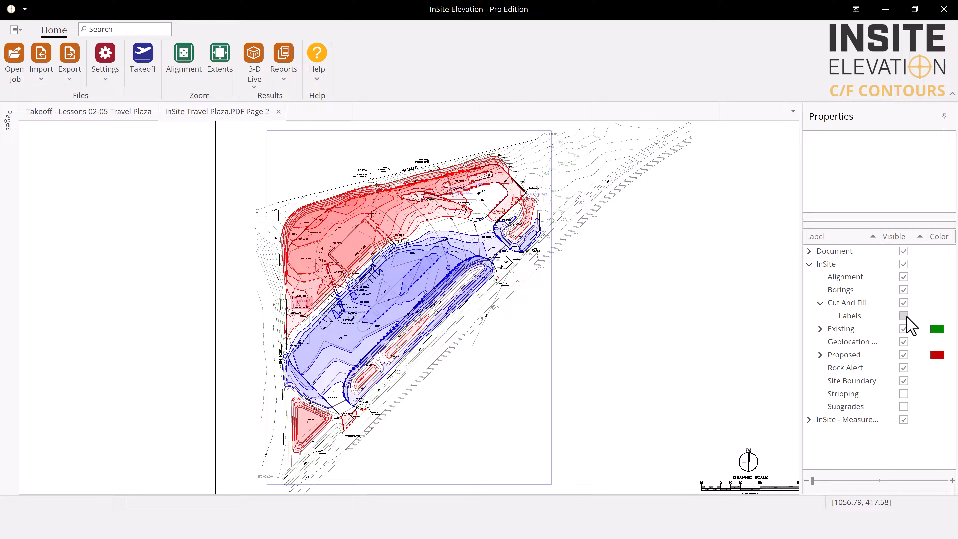
click(904, 315)
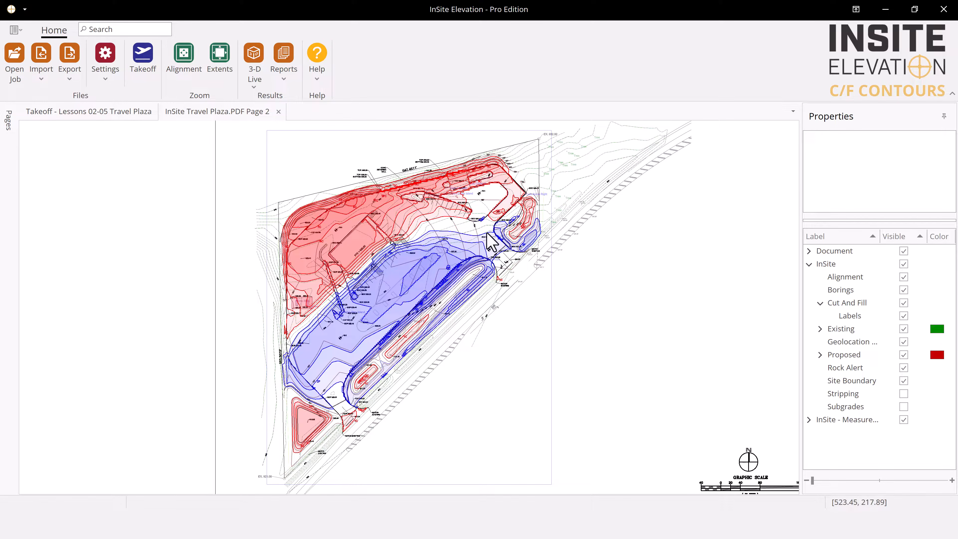
scroll(492, 241, up, 2)
scroll(489, 241, up, 3)
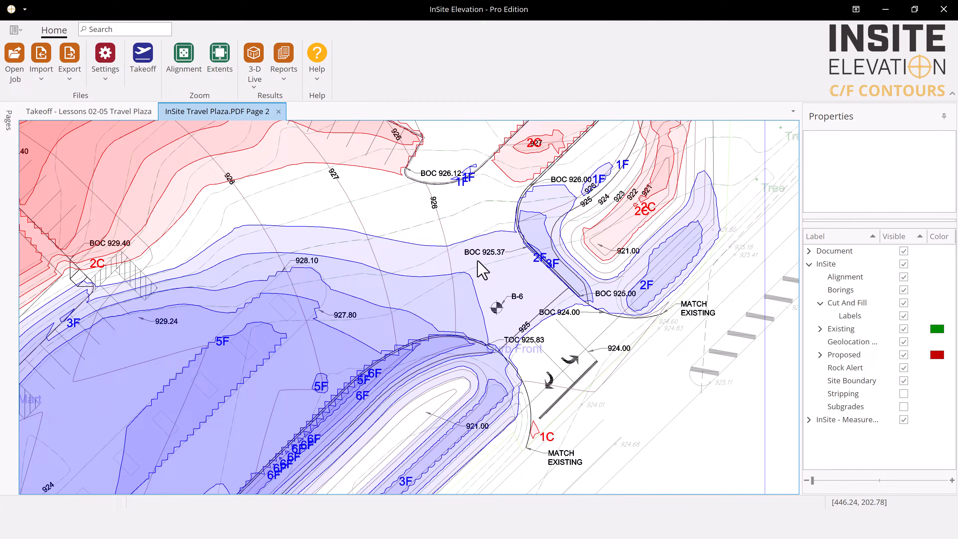
middle_drag(477, 261, 500, 325)
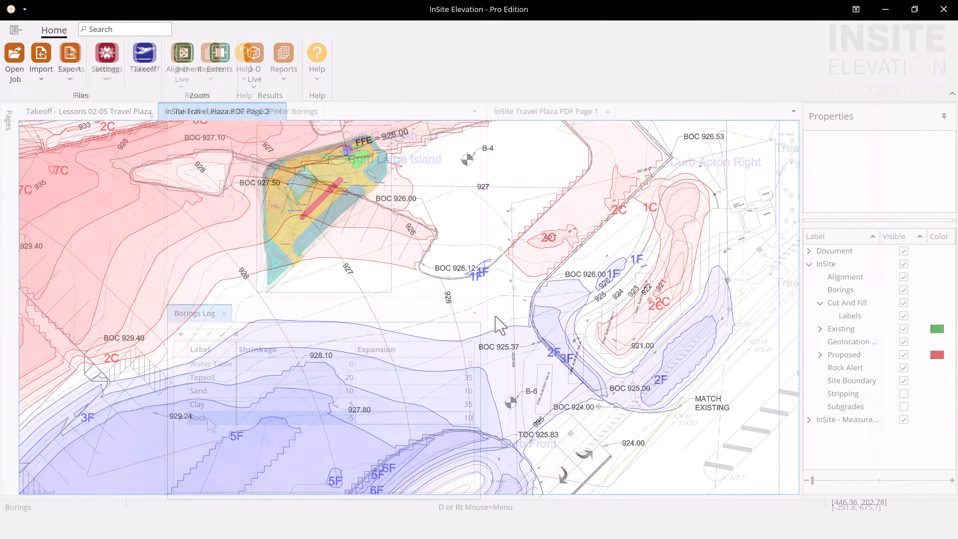
Complete the Rock row in the Borings Log with shrinkage -5 and expansion 10, and dock the log as a tab beside Takeoff
key(Return)
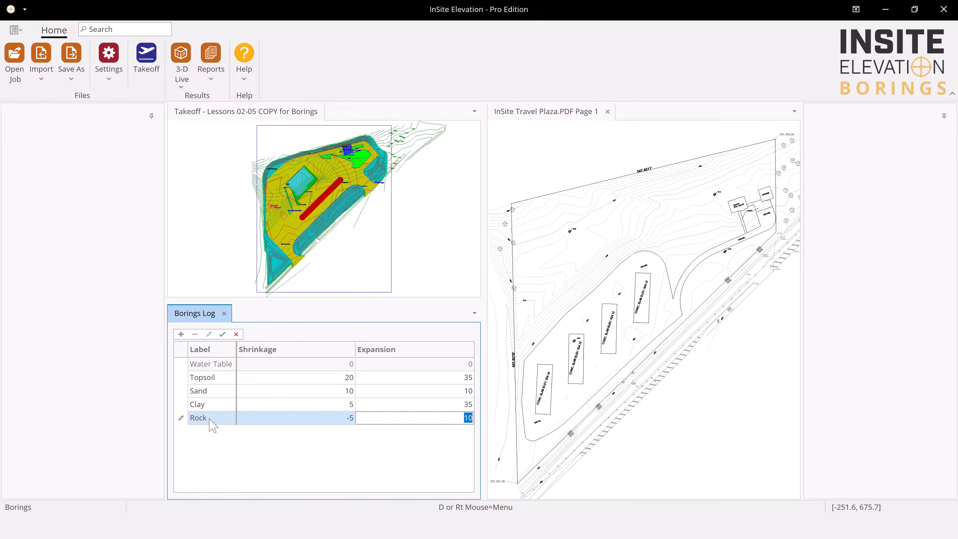
click(193, 313)
drag(239, 138, 321, 297)
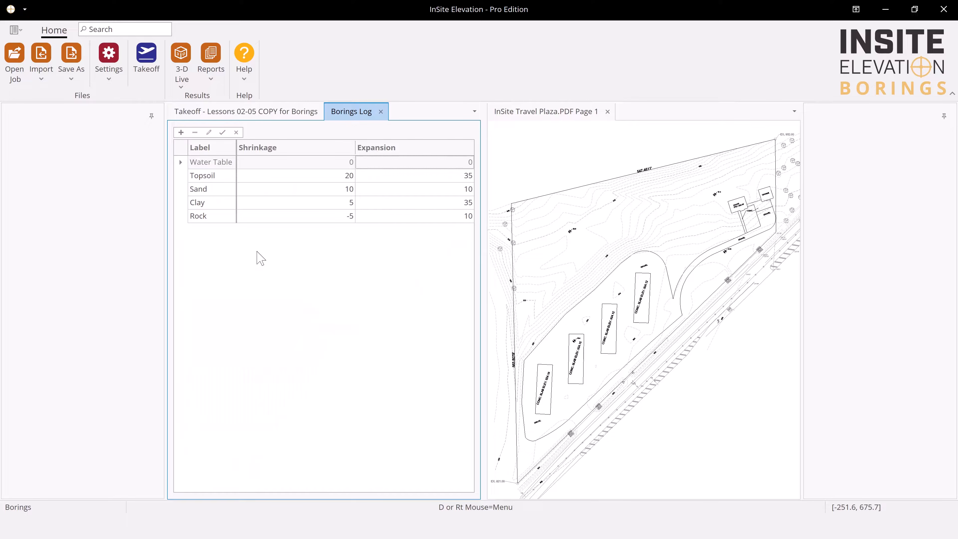
click(151, 117)
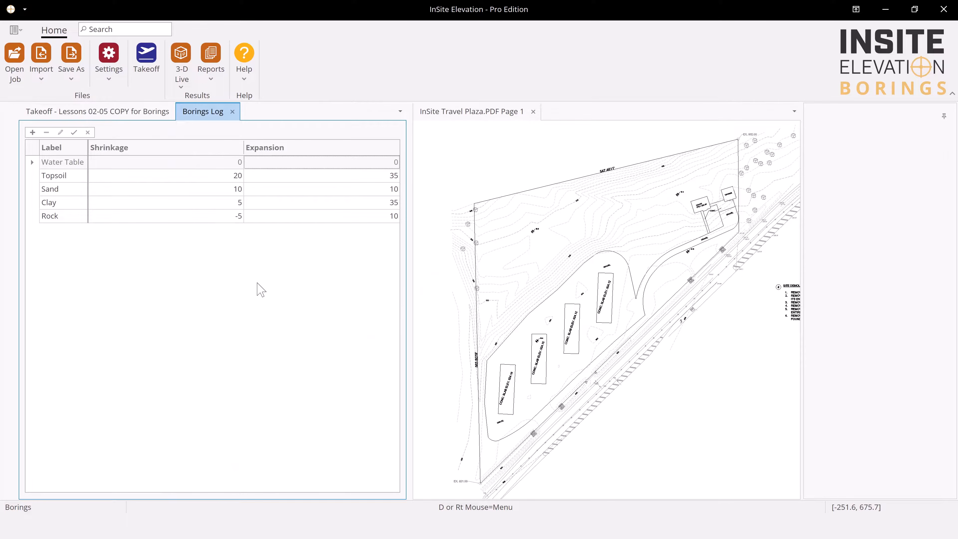
Place a boring on the B-3 symbol of InSite Travel Plaza.PDF Page 1 and enter its label
click(477, 299)
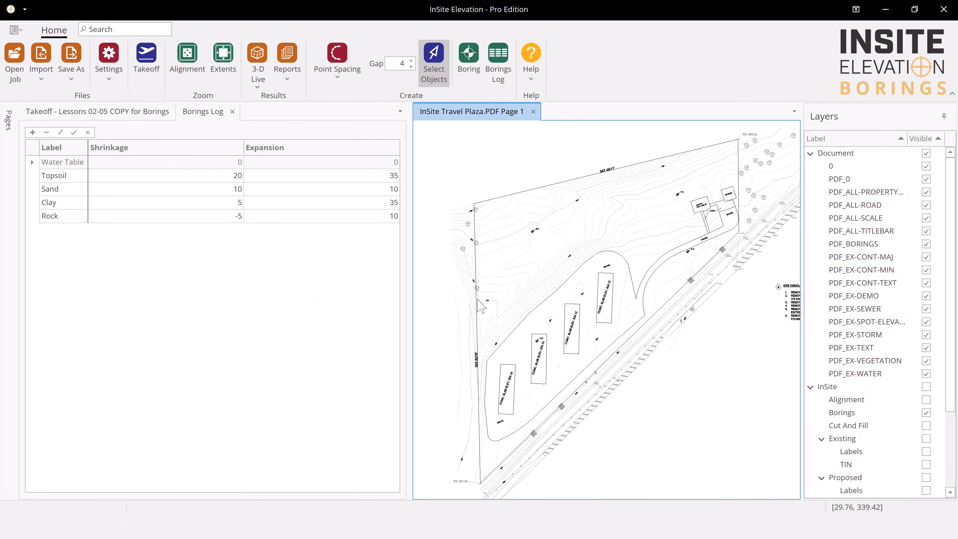
click(470, 75)
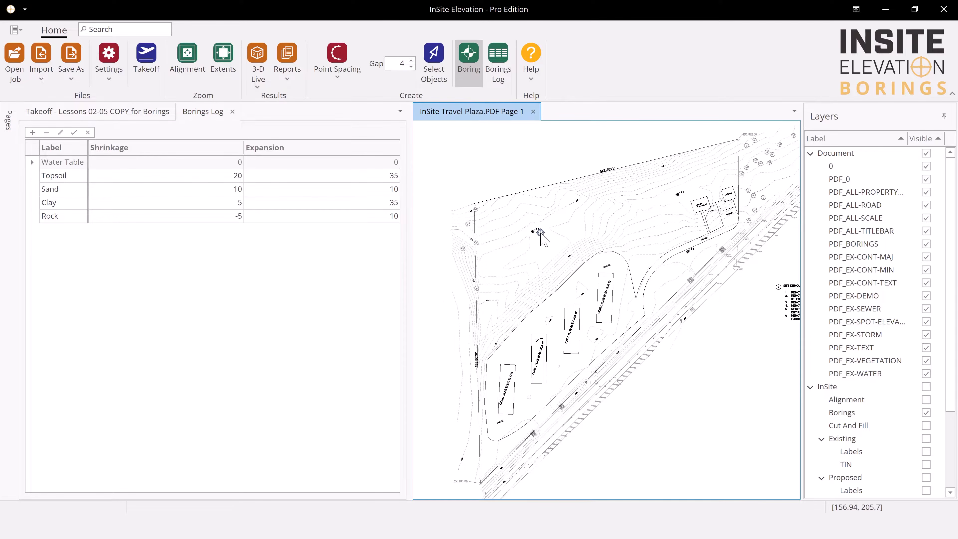
scroll(539, 234, up, 5)
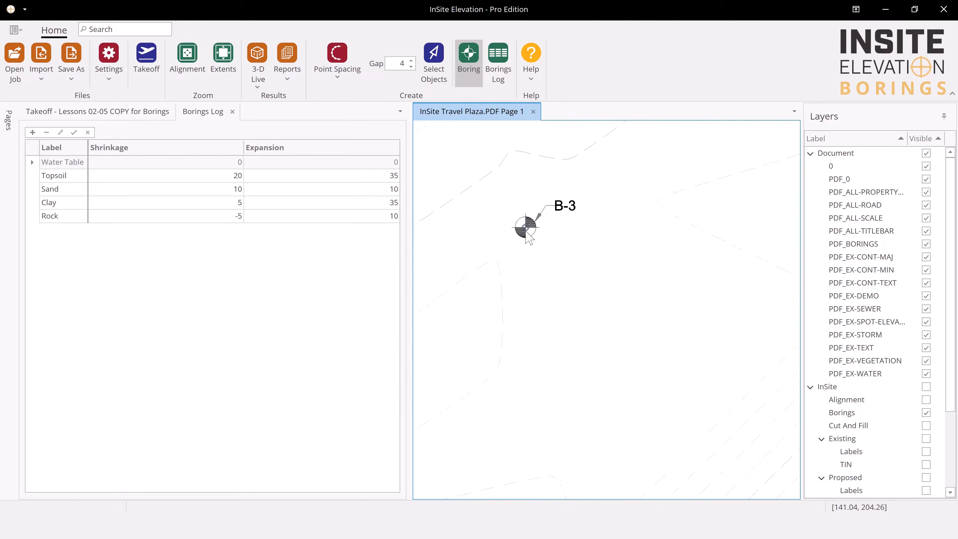
click(525, 228)
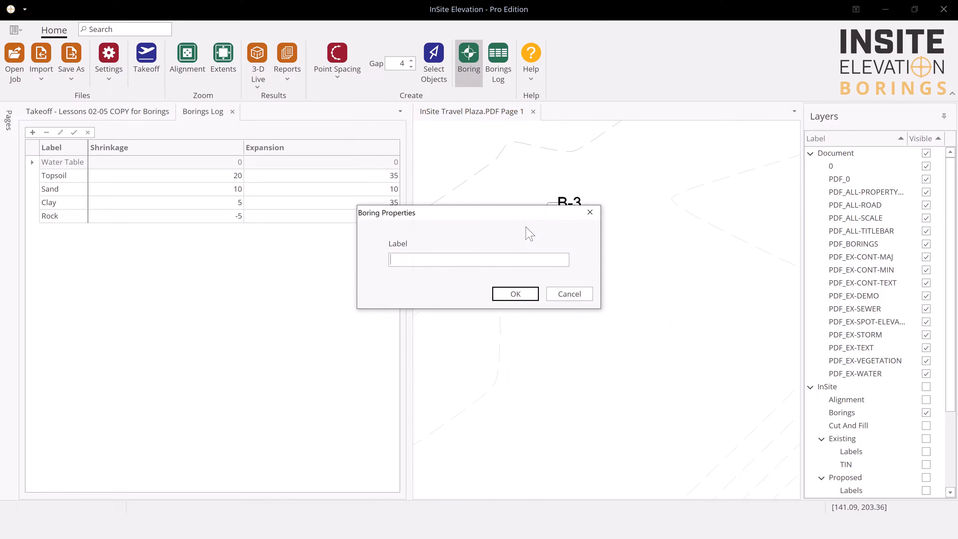
text(B-3)
key(Return)
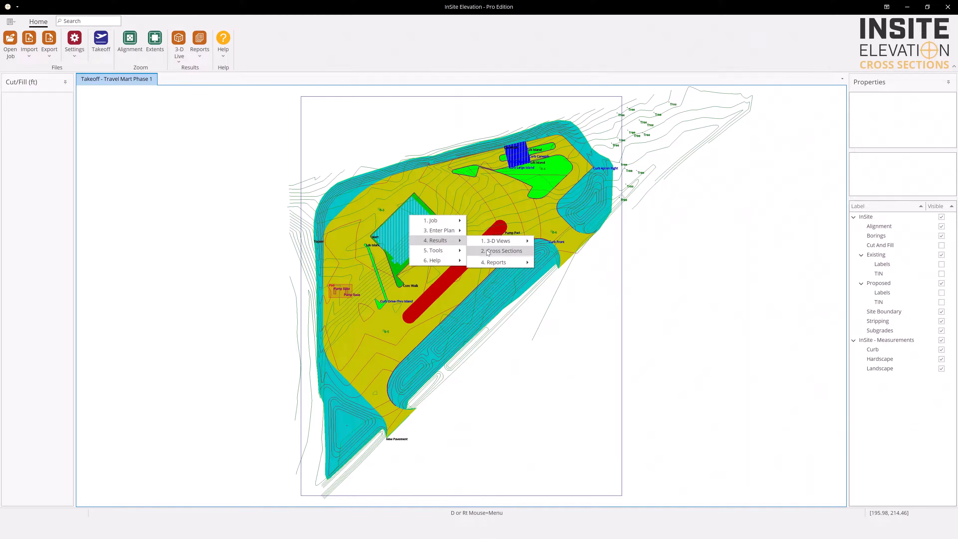
With the Cross Section Report open, draw a cross section across the site through the pump pad and long pond, and label it 1
click(487, 251)
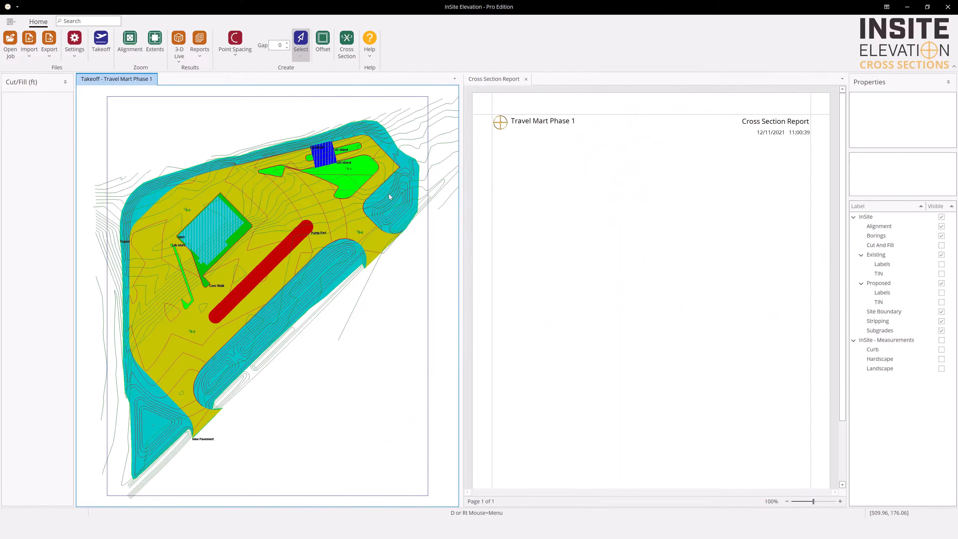
click(347, 42)
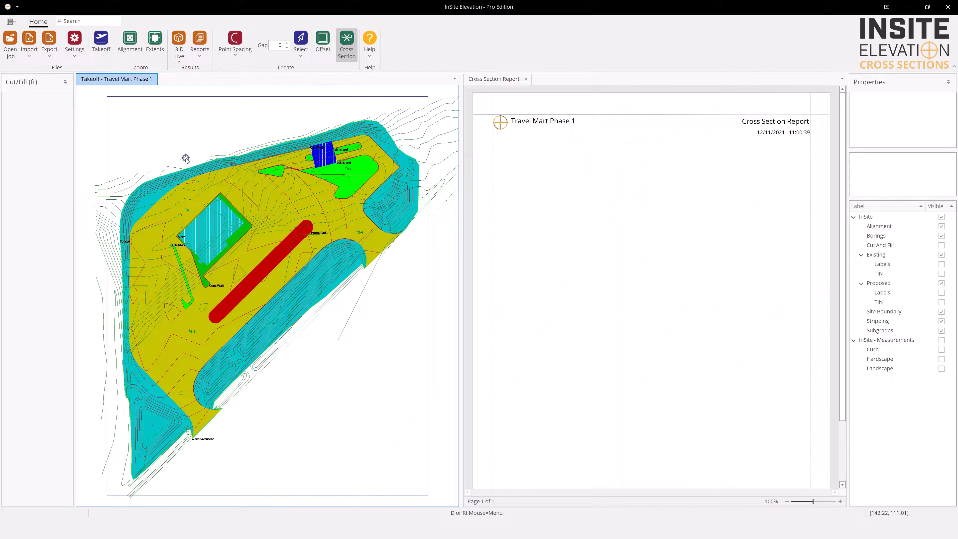
click(308, 348)
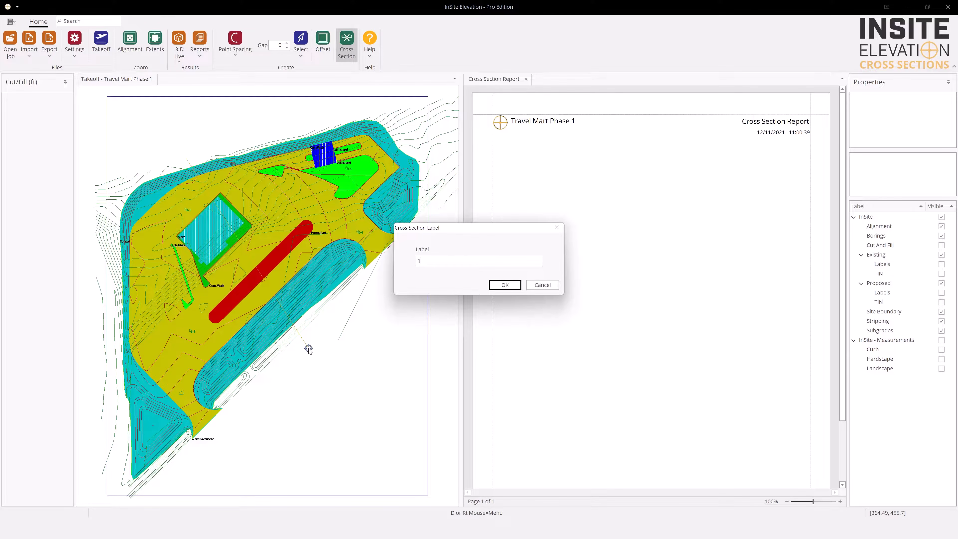
text(1)
key(Return)
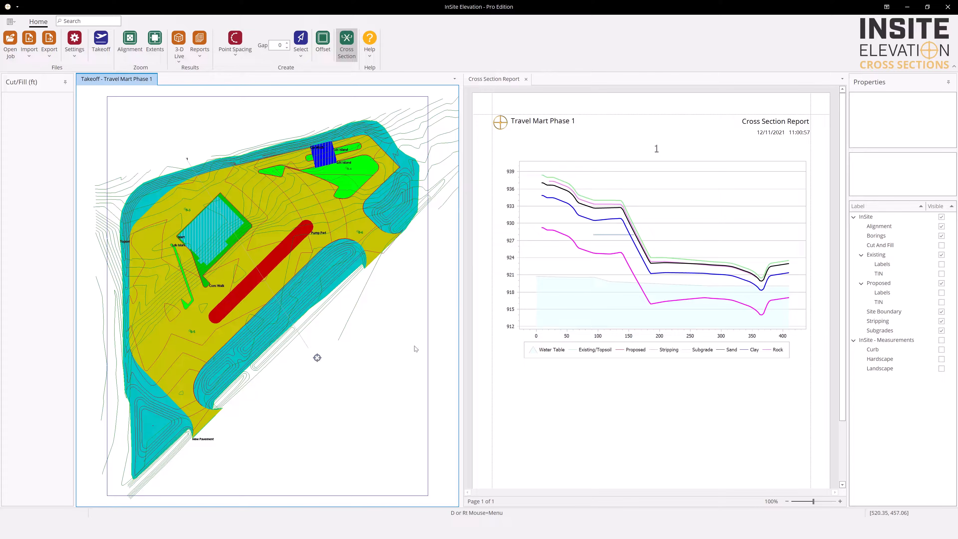
Export the Cross Section Report as a PDF file
click(535, 161)
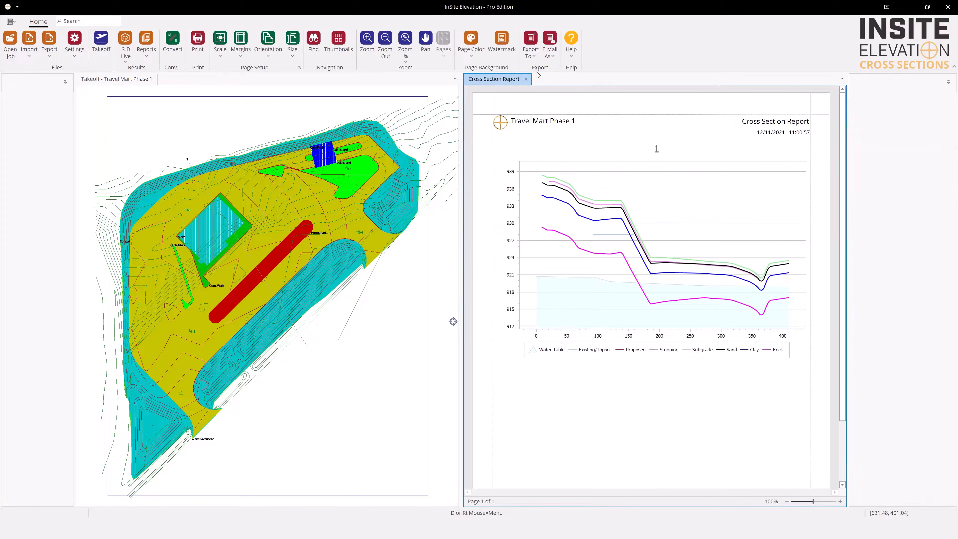
click(535, 55)
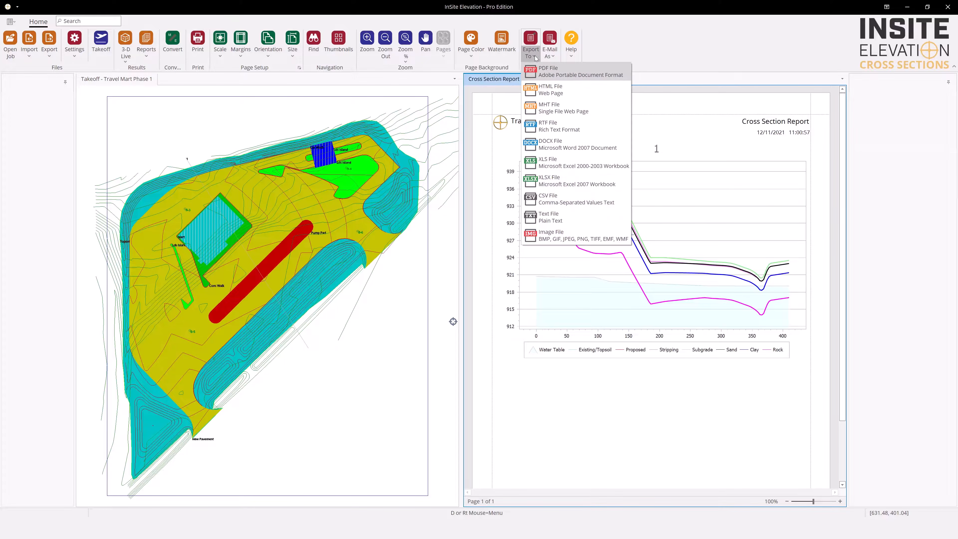
click(544, 73)
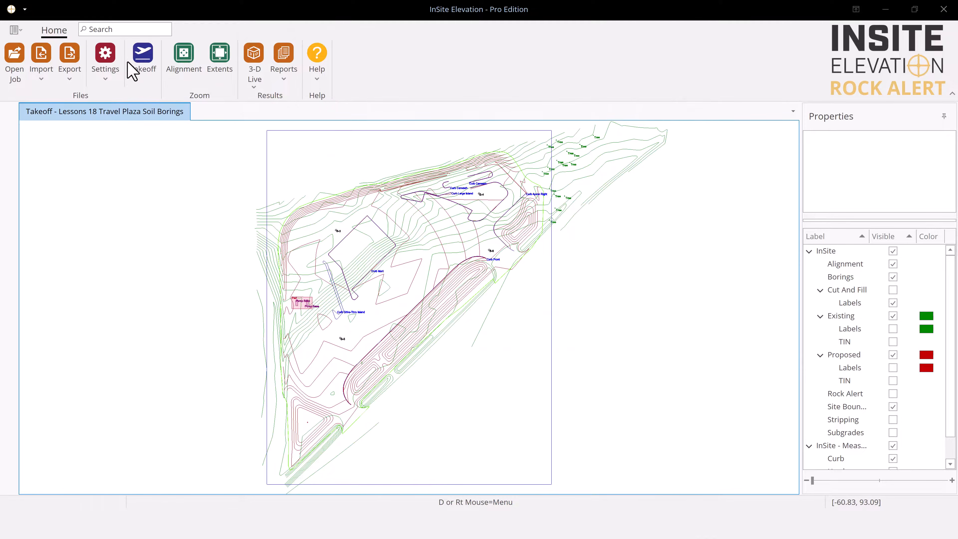
Set the Rock Alert stratum to Clay for the soil borings takeoff
click(102, 72)
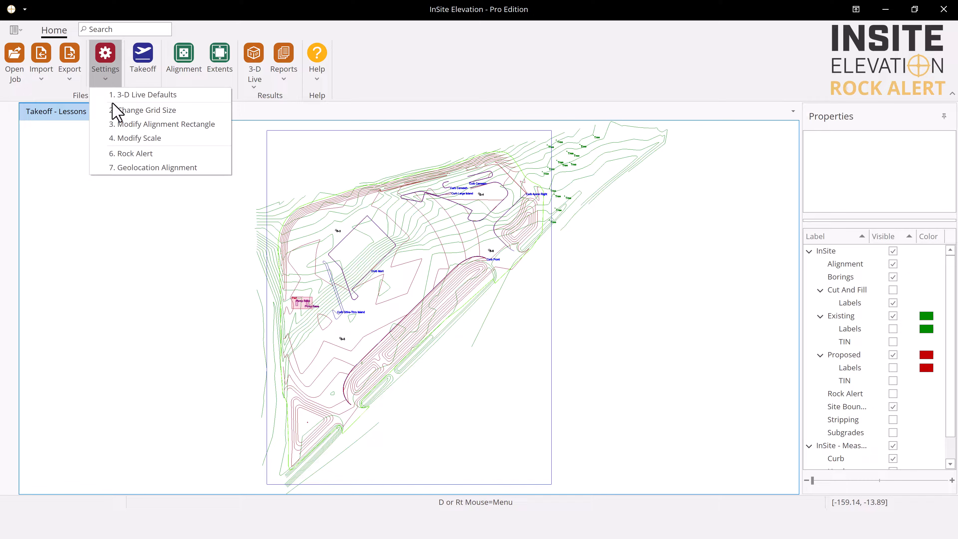
click(131, 153)
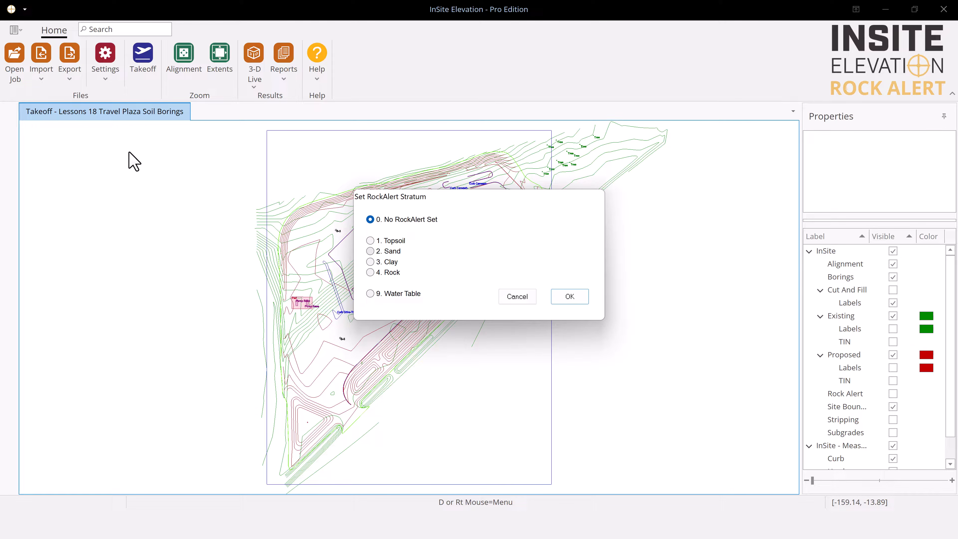
click(370, 261)
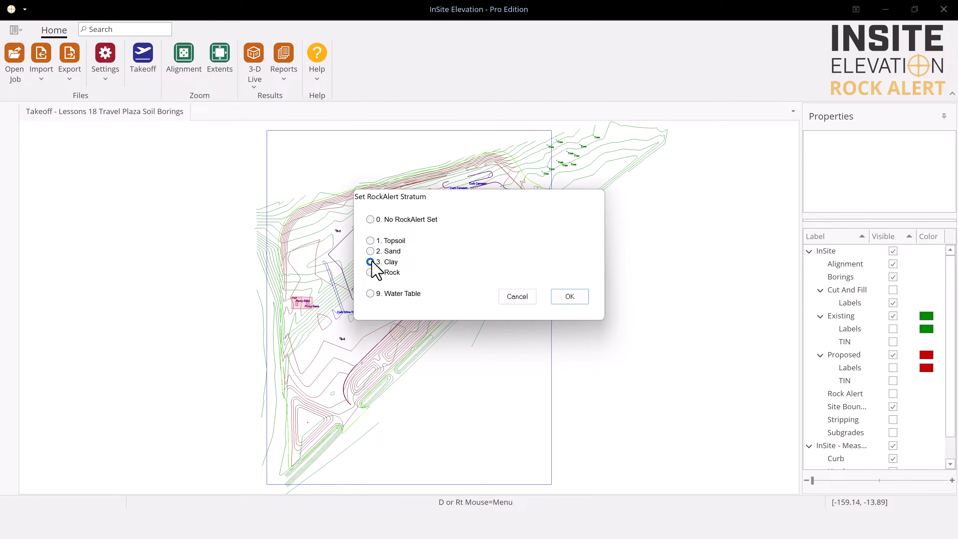
click(558, 296)
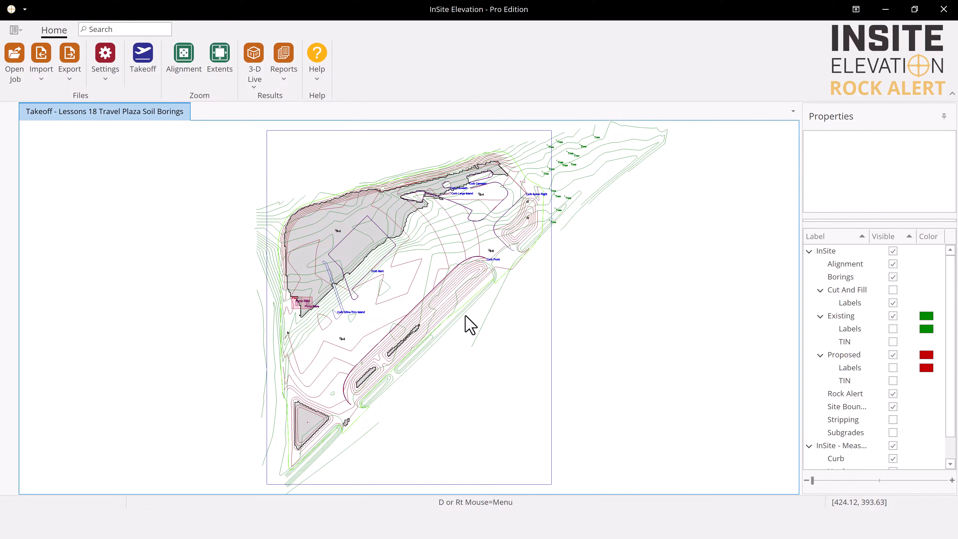
click(404, 223)
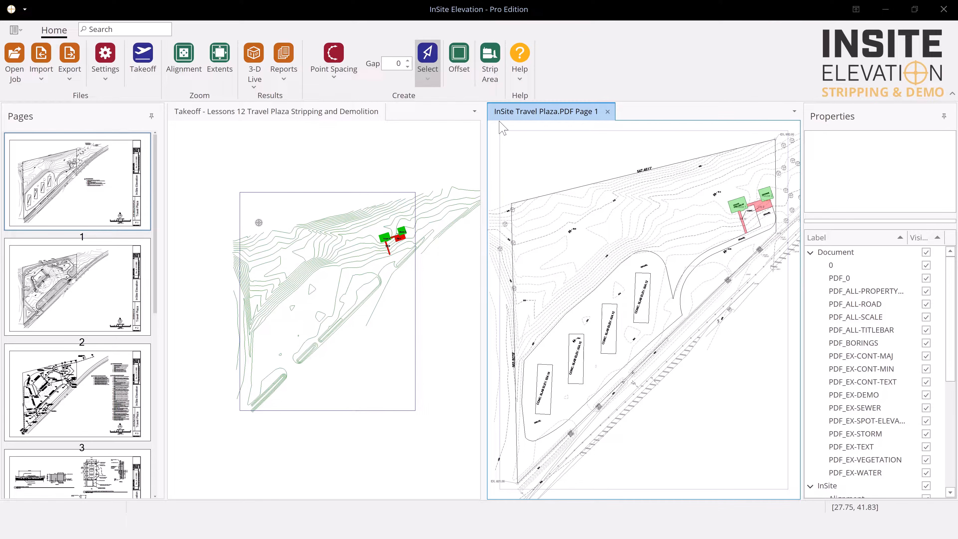
Create stripping area number 3 from the boundary enclosing the four concrete slabs on PDF Page 1
click(494, 74)
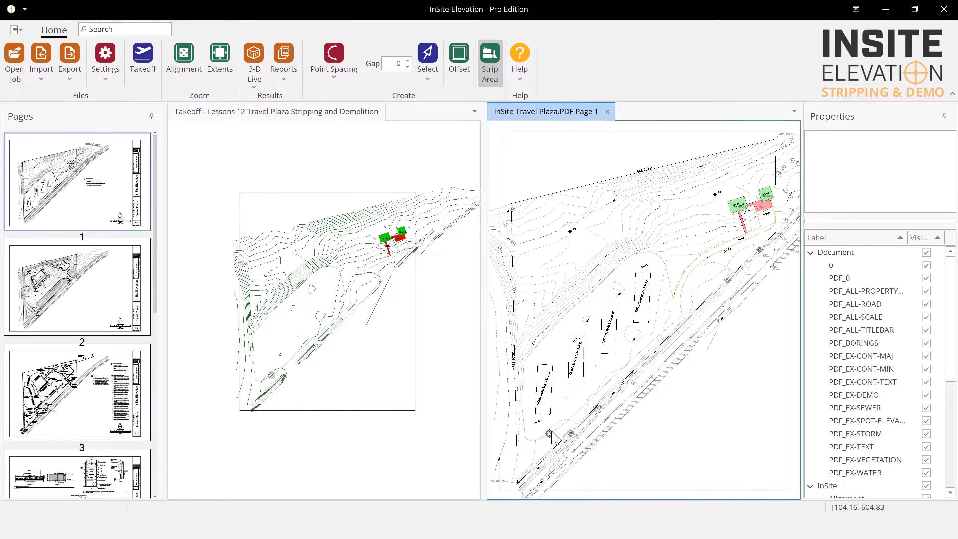
click(553, 407)
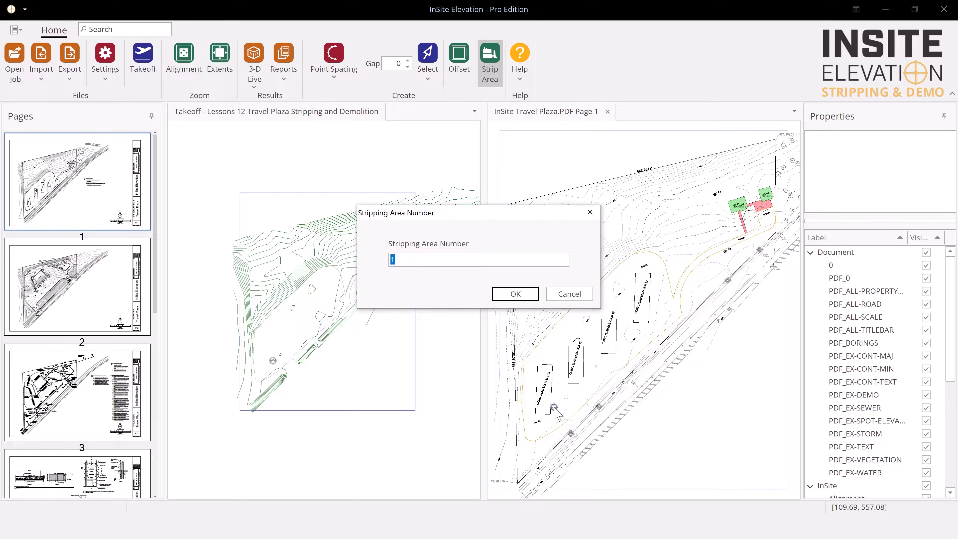
click(513, 294)
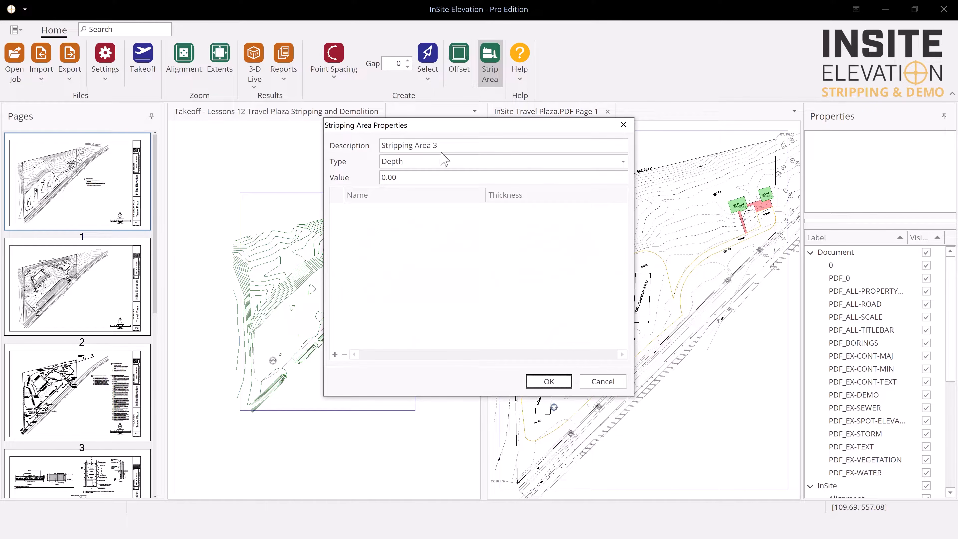
Describe stripping area 3 as Existing Gravel and set its depth to 0.67
drag(438, 146, 364, 147)
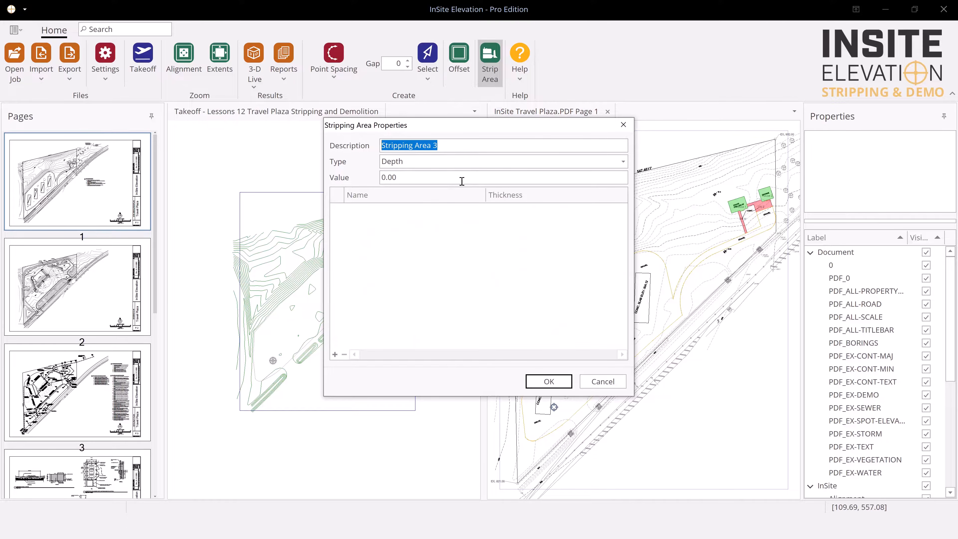
text(Existing )
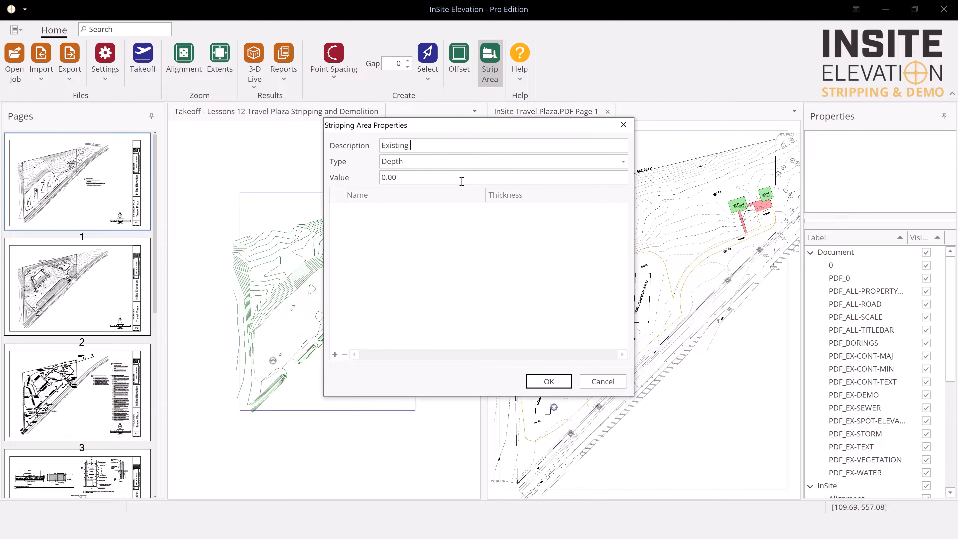
text(Gravel)
Add an Existing Gravel material layer 0.67 thick to the stripping area and accept its properties
click(335, 355)
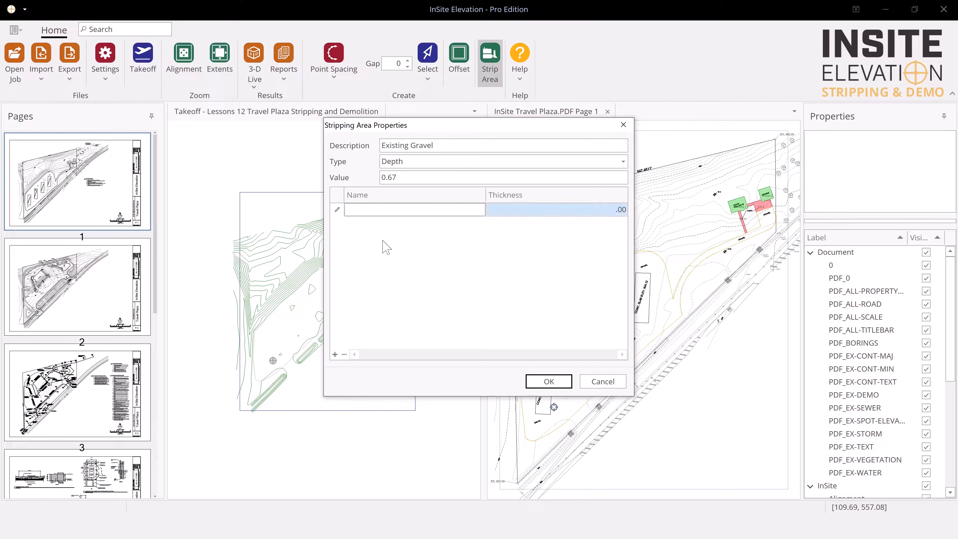
text(Existing Gravel)
click(548, 211)
text(.67)
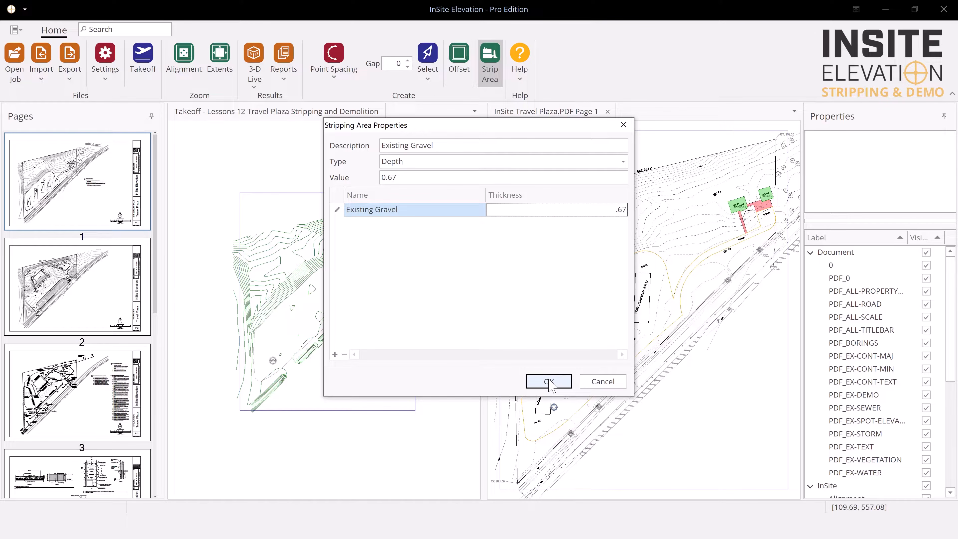
click(549, 381)
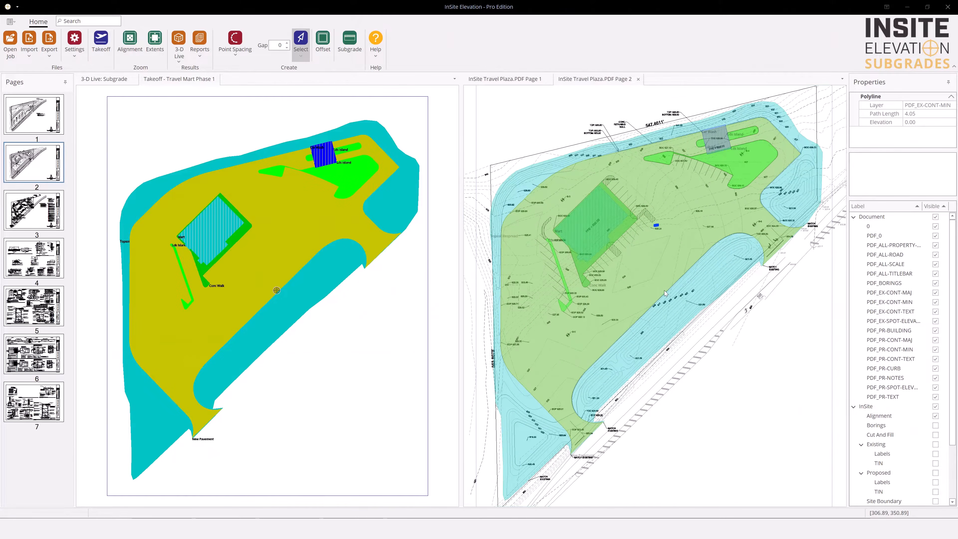
Start a subgrade from the long pump pad outline on PDF Page 2 and offset its boundary horizontally by 2
scroll(660, 285, up, 3)
scroll(649, 279, up, 2)
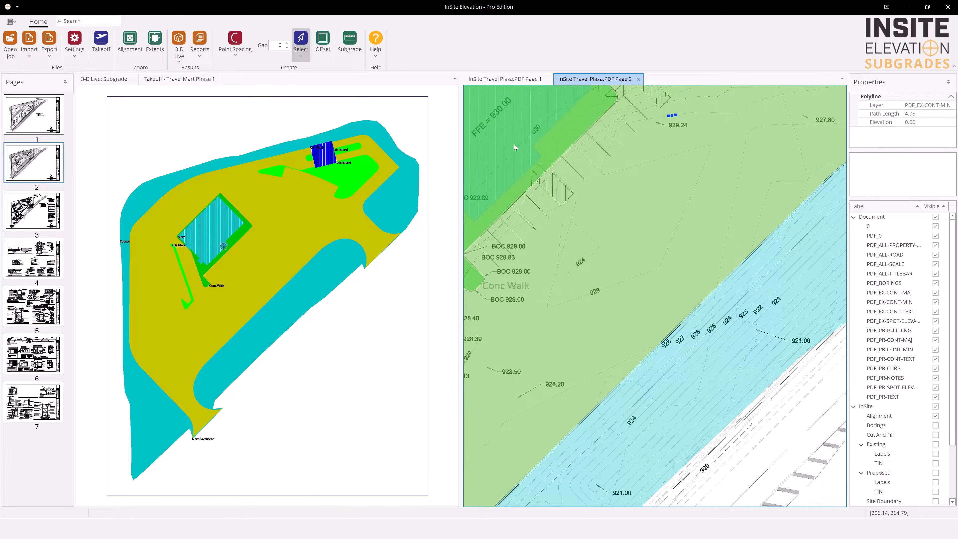
click(350, 41)
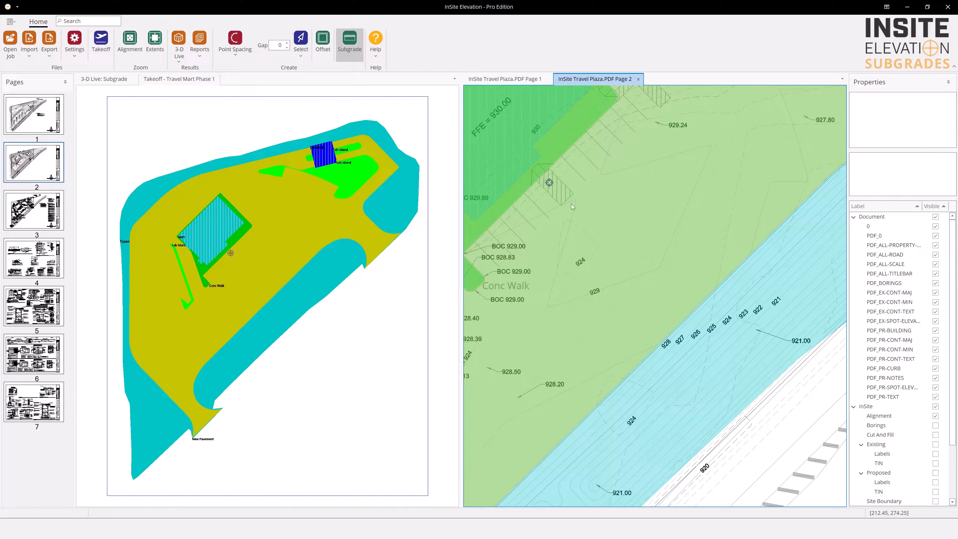
click(621, 296)
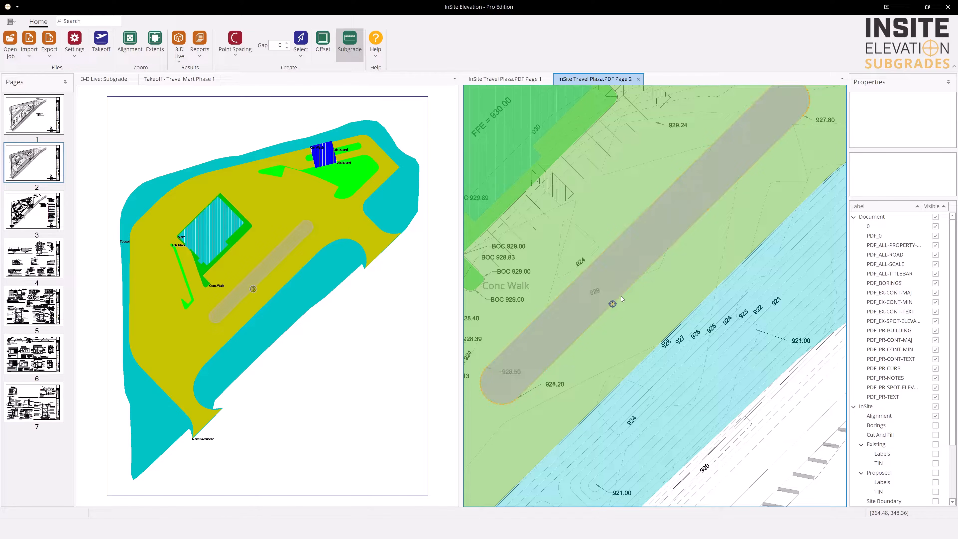
click(323, 40)
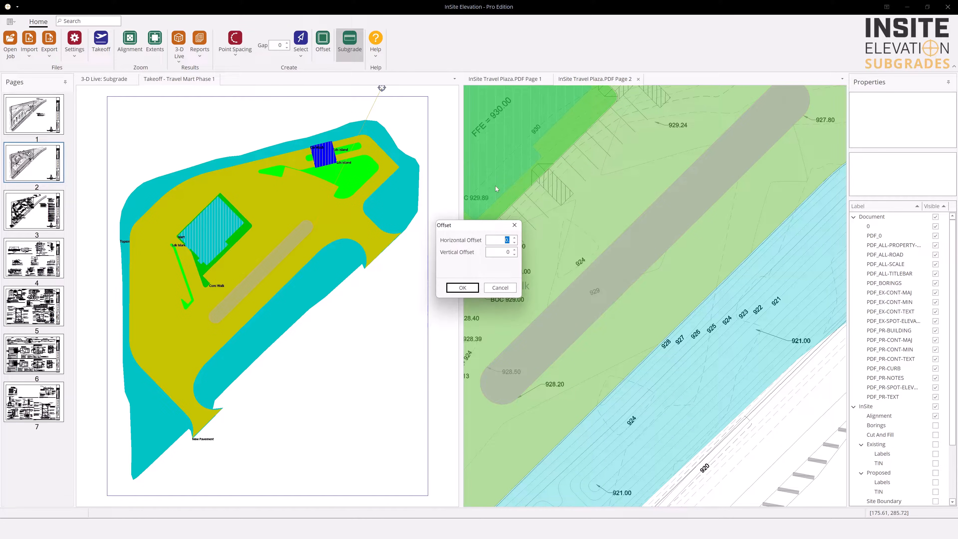
text(2)
click(468, 289)
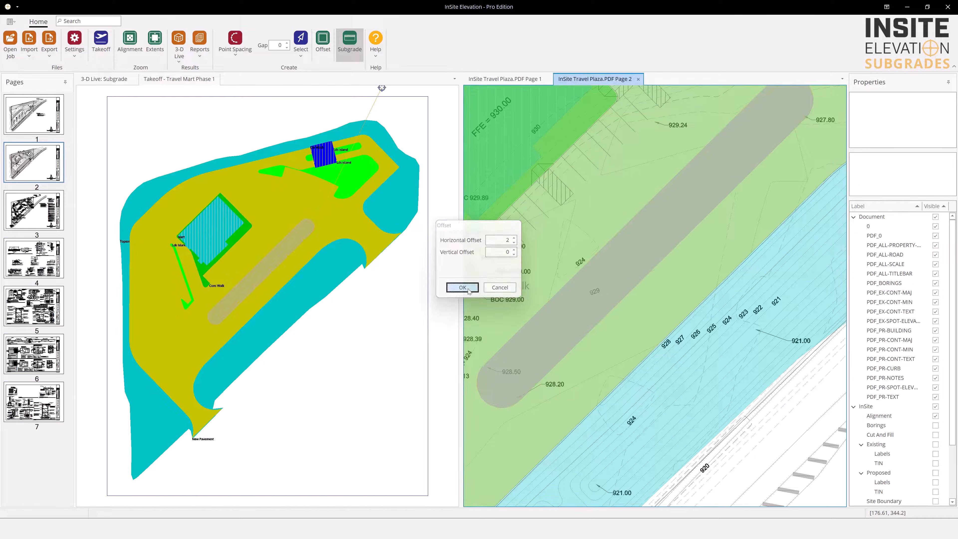
Assign subgrade number 6 to the offset pump pad boundary
click(564, 286)
text(6)
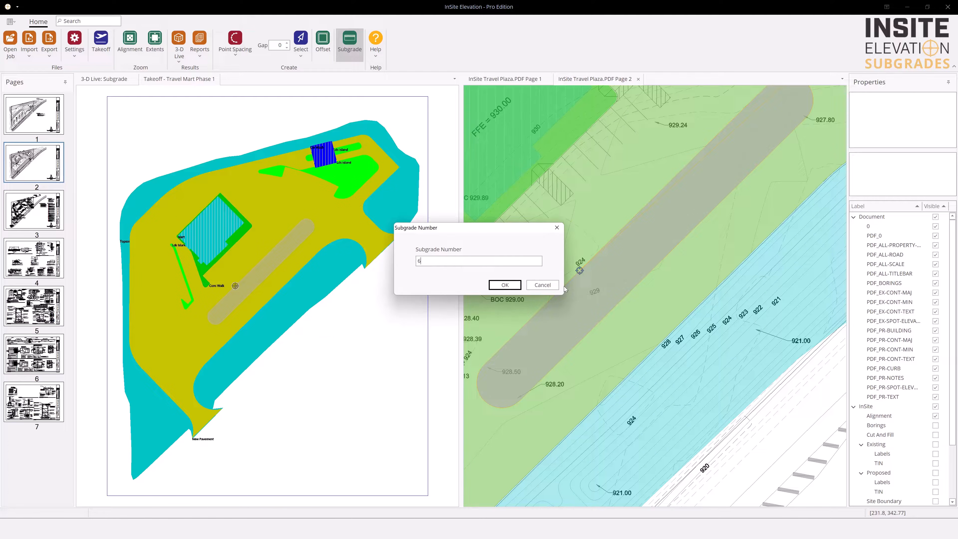
key(Return)
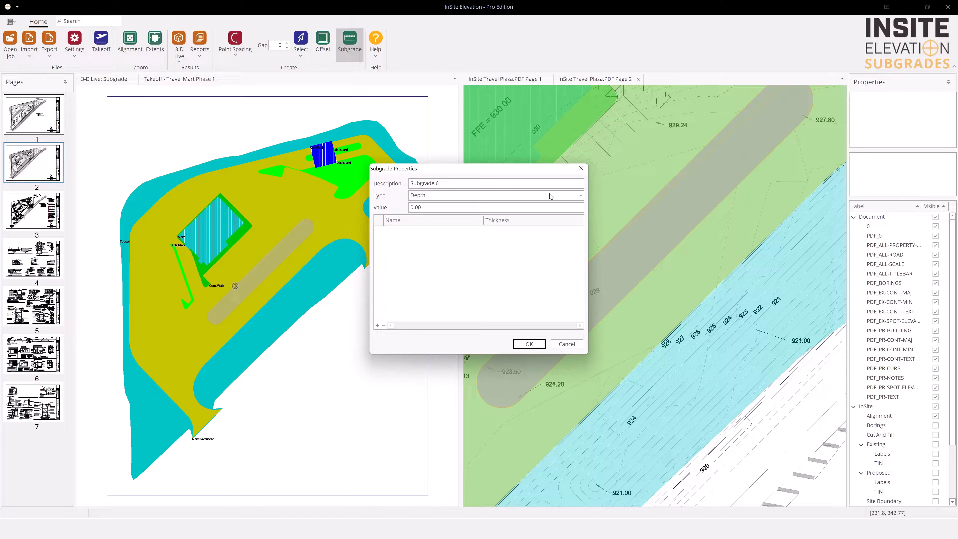
Describe subgrade 6 as Pump Pad, keep the type at Depth, and set its value to 2
drag(457, 183, 402, 185)
text(Pump Pad)
click(448, 197)
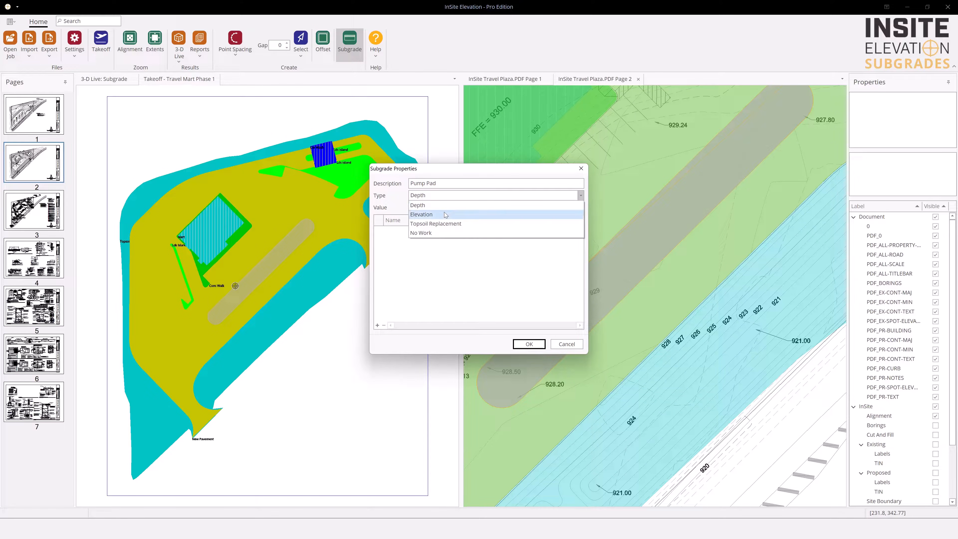
click(446, 206)
drag(432, 209, 406, 208)
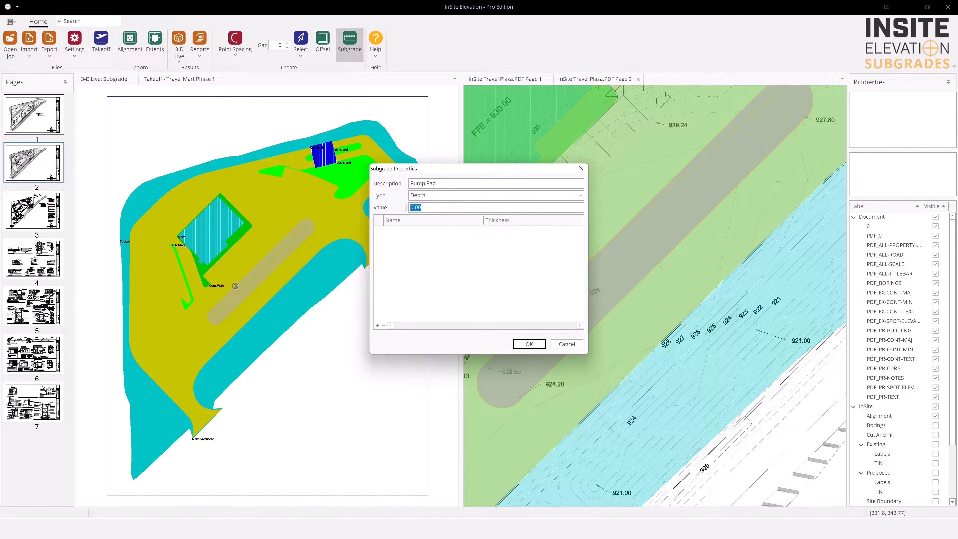
text(2)
Add two material rows to the Pump Pad subgrade and define the first as concrete, 0.50 thick
click(377, 325)
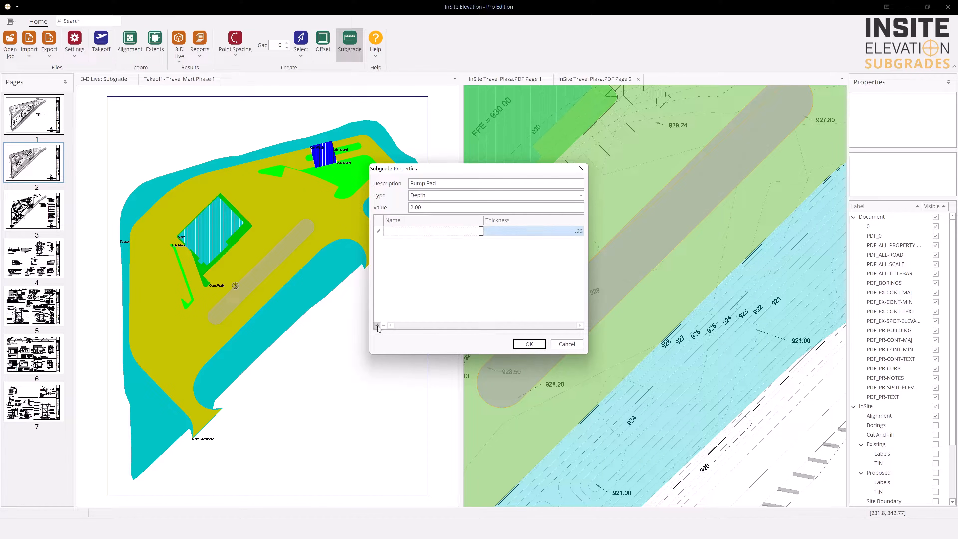
click(377, 325)
click(401, 231)
text(conc)
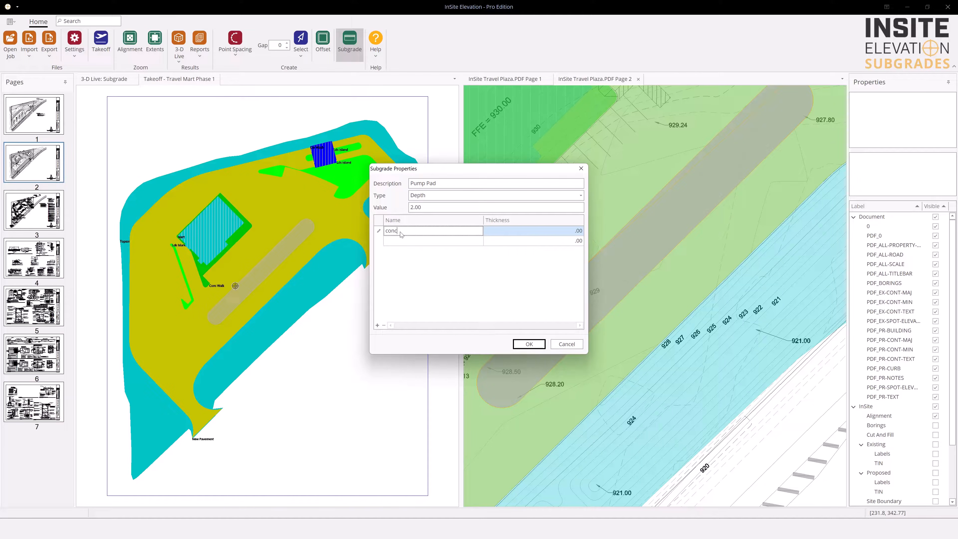
text(rete)
click(555, 231)
text(.5)
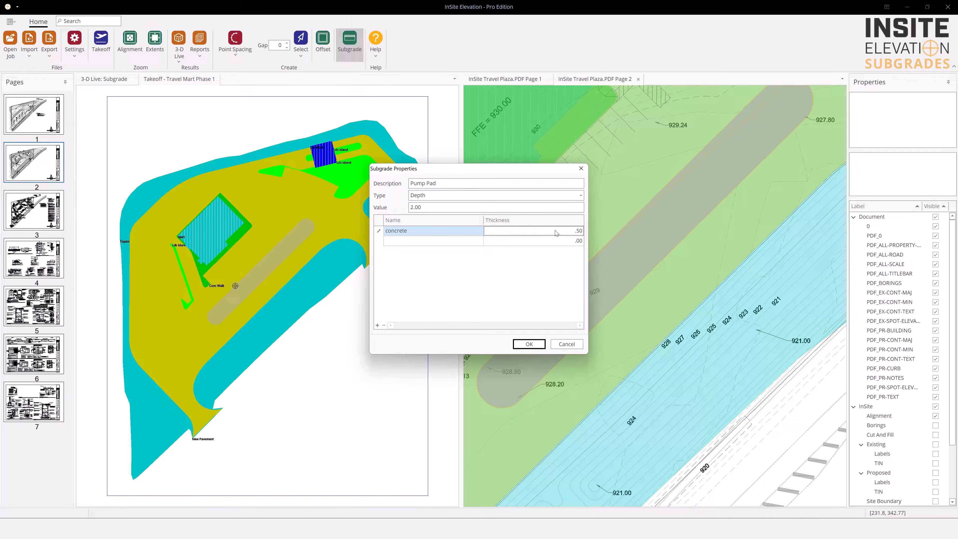
Define the second Pump Pad material as Base, 1.5 thick, and accept the subgrade properties
click(420, 242)
text(B)
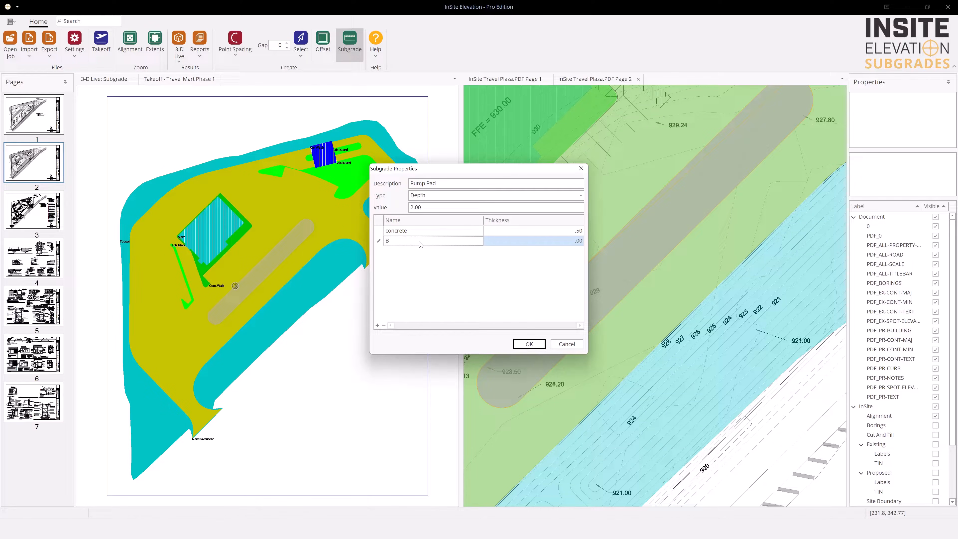
text(ase)
key(Tab)
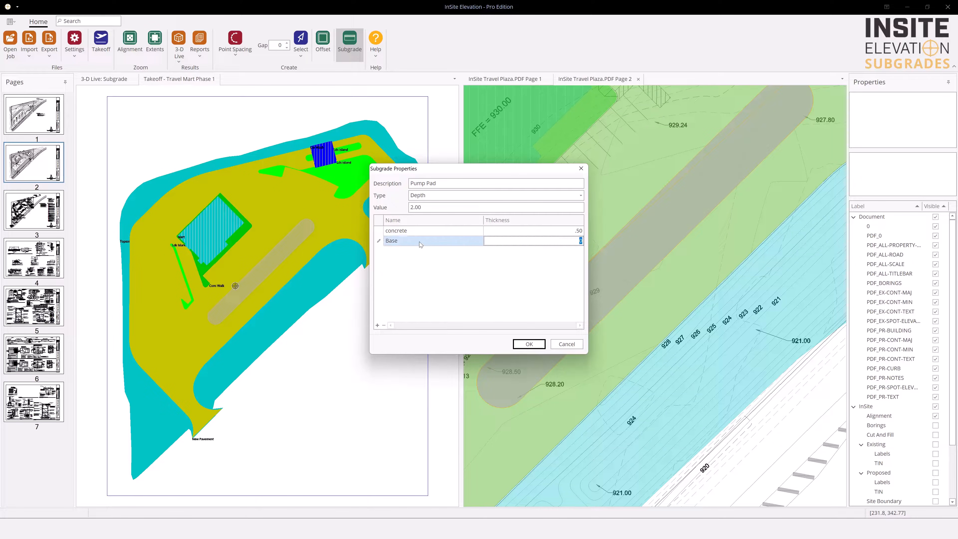
text(1.5)
click(529, 343)
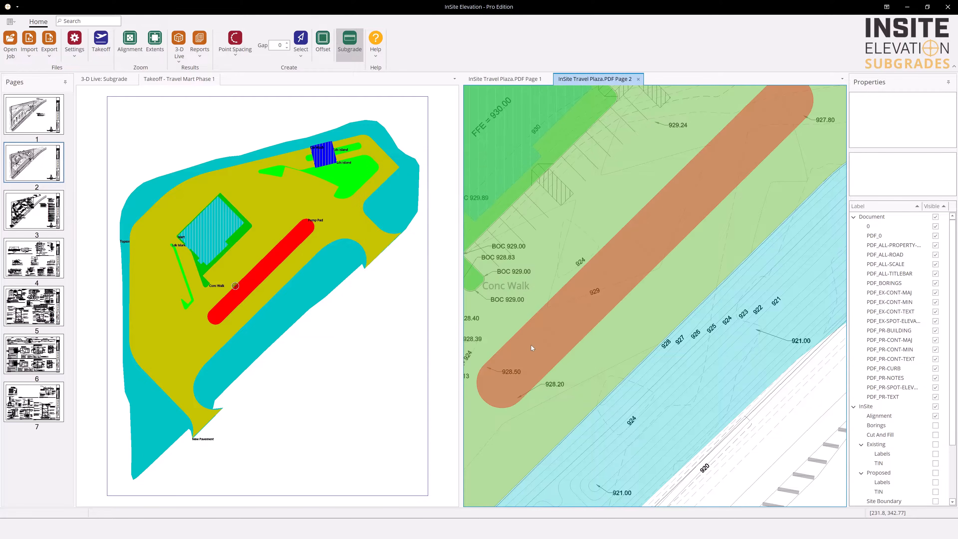
Show the 3-D Live subgrade surface and refresh it to include the pump pad
click(113, 80)
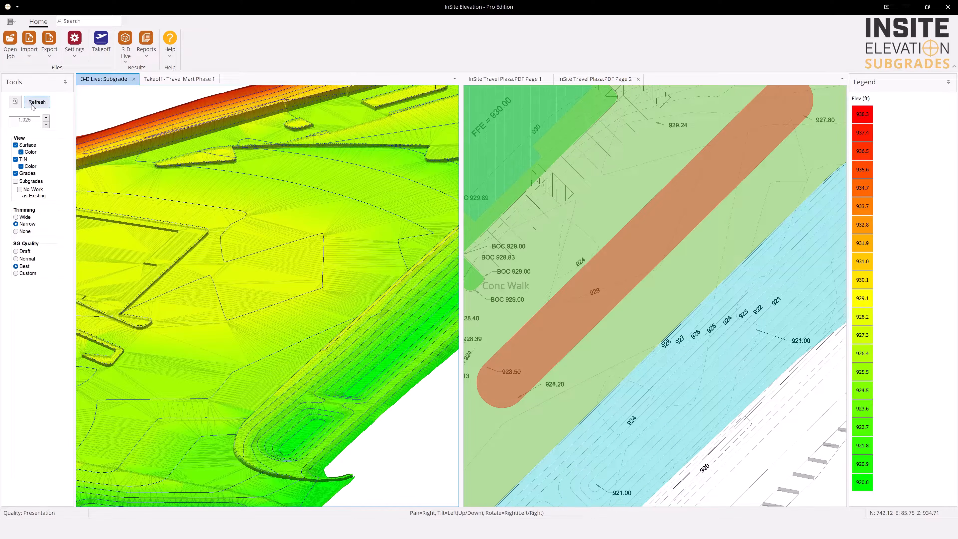
click(36, 102)
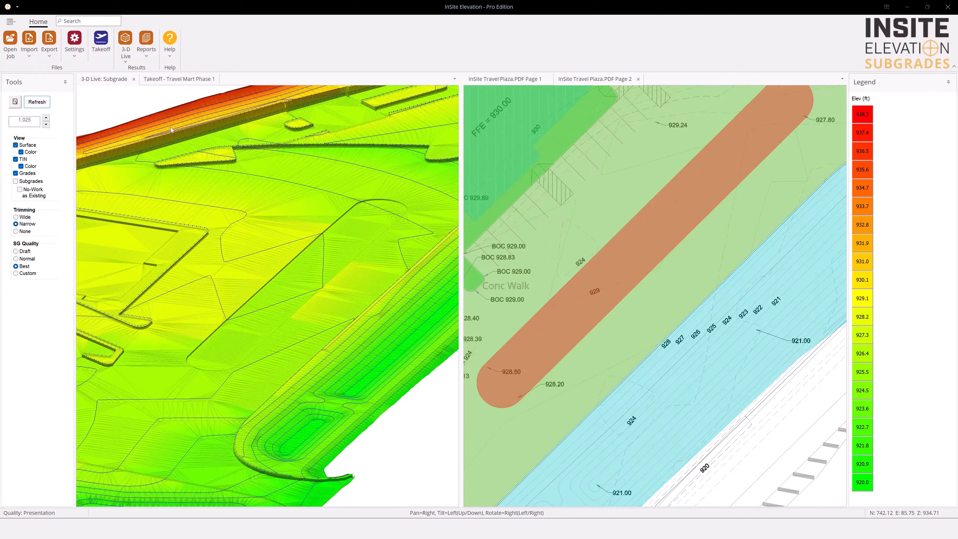
click(570, 226)
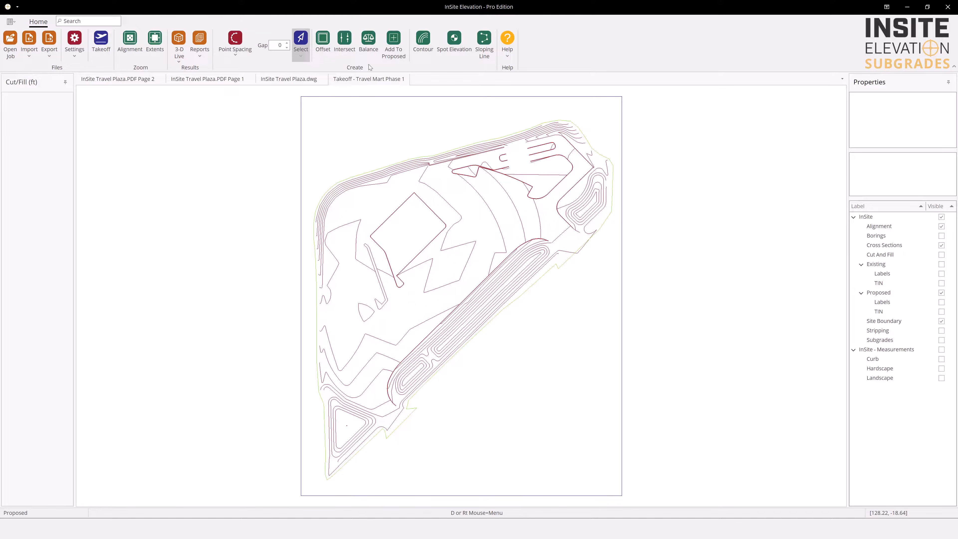
Balance the area inside the site boundary with Floating motion limits and generated contours, and accept the balanced result
click(369, 42)
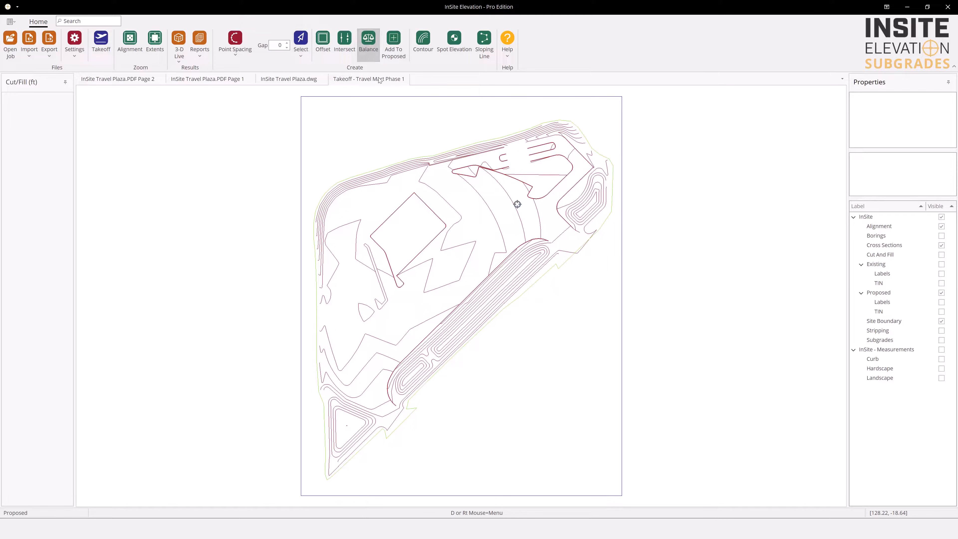
click(418, 154)
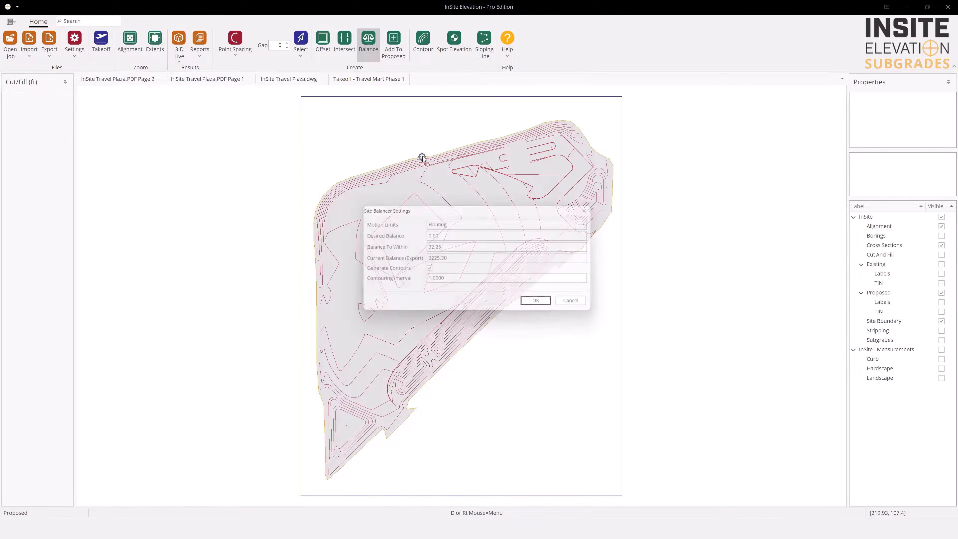
click(479, 223)
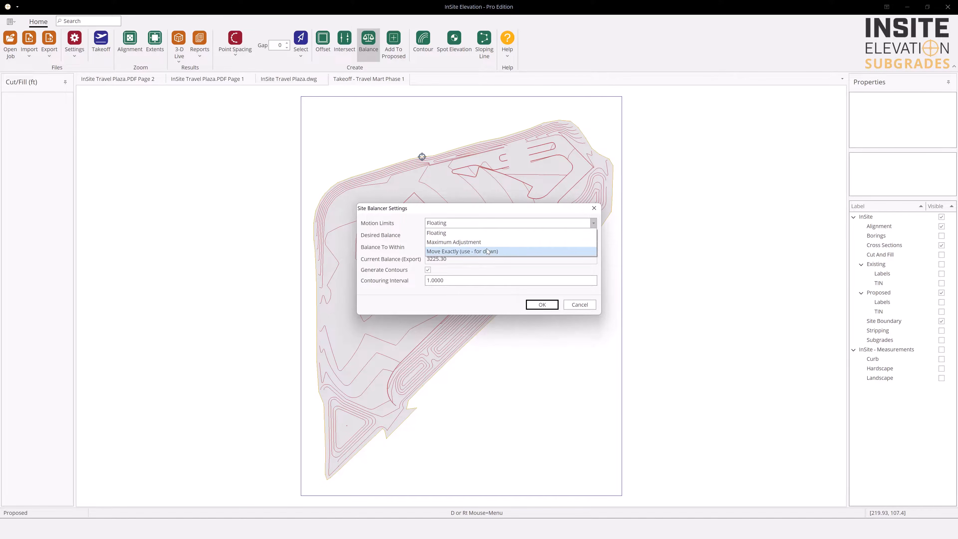
click(486, 222)
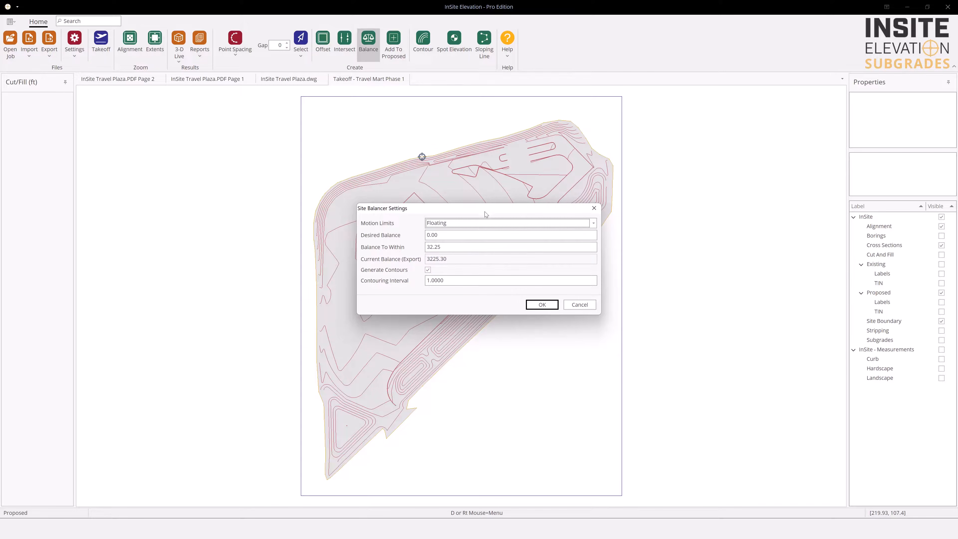
click(542, 305)
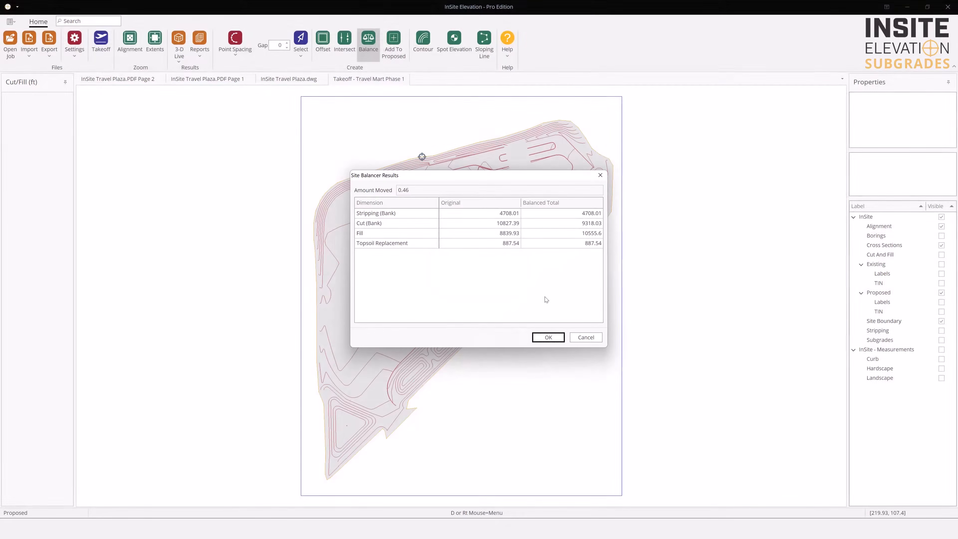
click(548, 337)
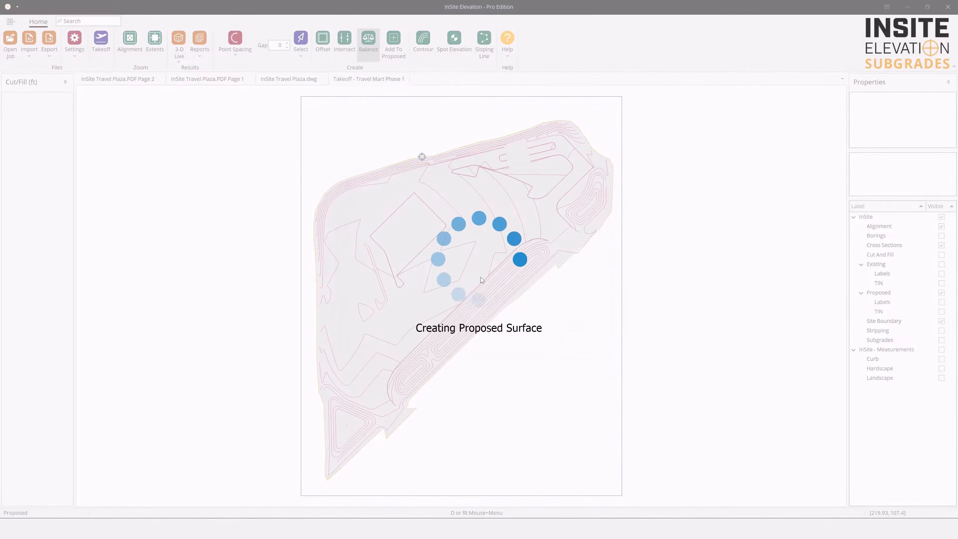
Export the InSite Travel Plaza.dwg drawing as a CAD file named Proposed Design Change
click(296, 79)
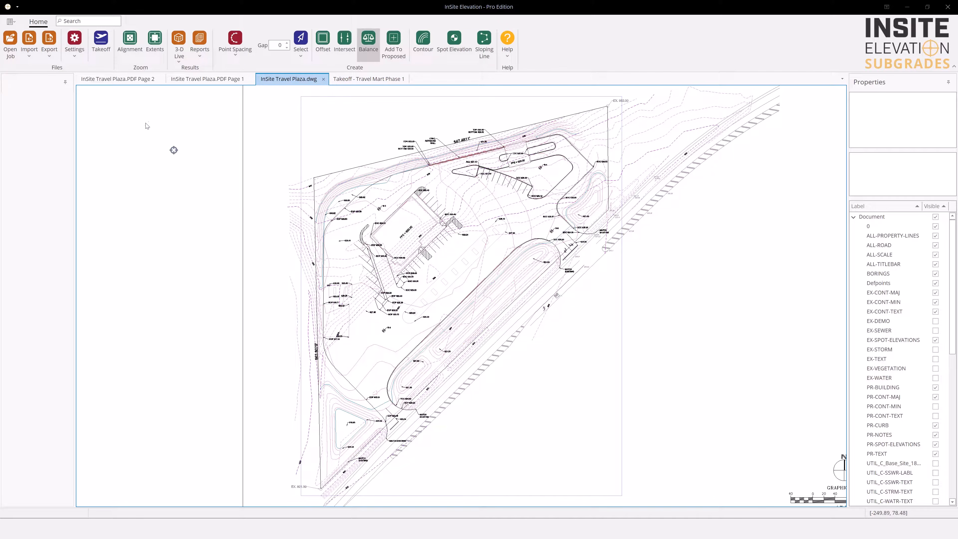
click(48, 44)
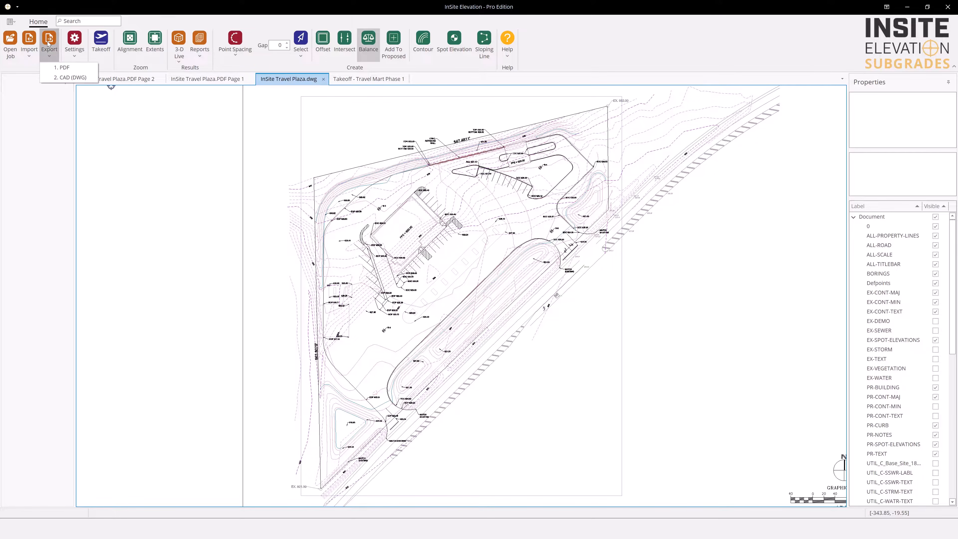
click(66, 78)
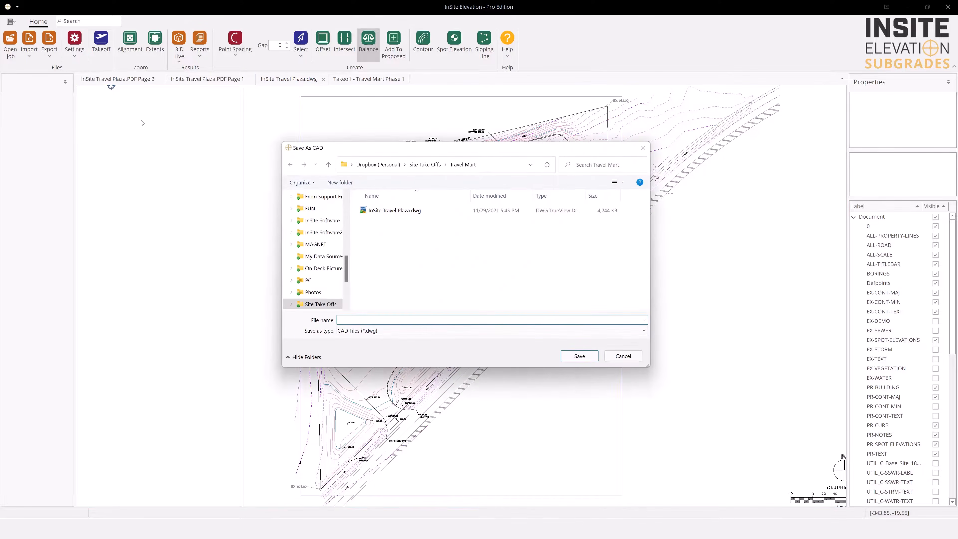
text(Proposed Design Change)
key(Return)
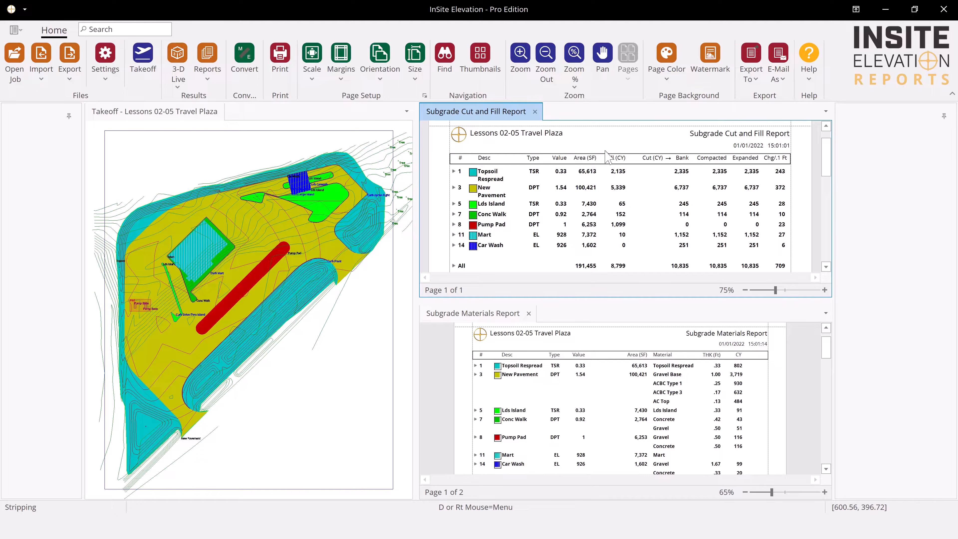
Open the list of export formats for the Subgrade Cut and Fill Report
click(761, 81)
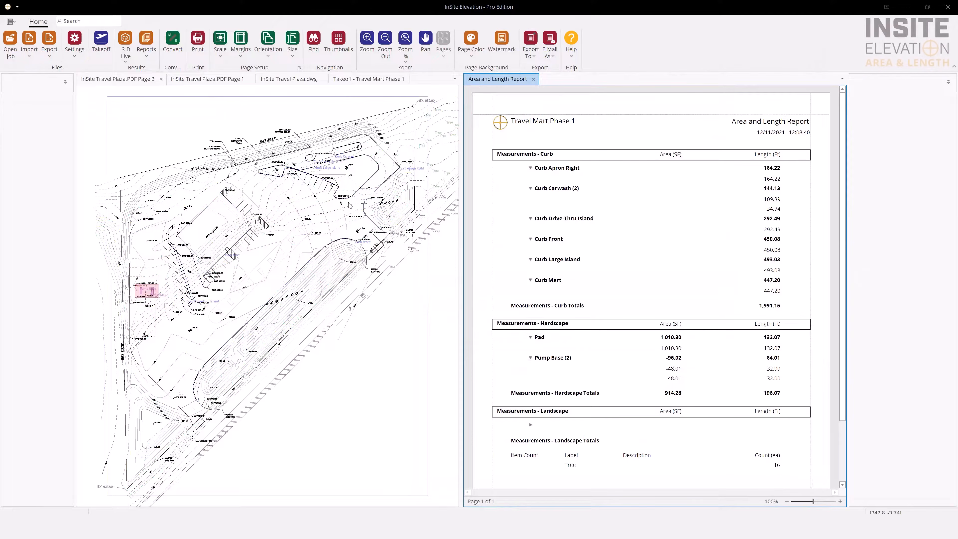
Outline a rectangular area of about 2,799 SF directly below the pink pump pad on InSite Travel Plaza.PDF page 2 with the Area tool
click(348, 204)
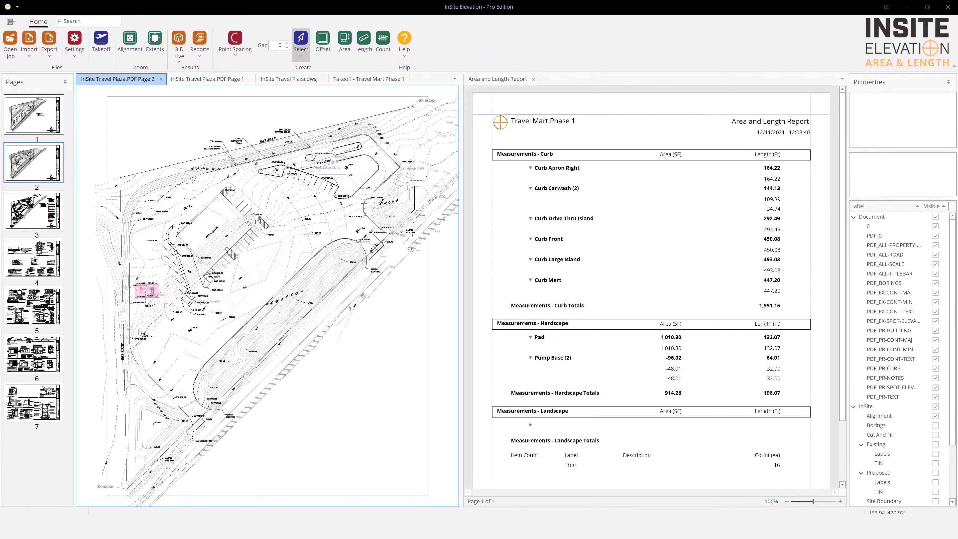
scroll(140, 331, up, 3)
scroll(141, 327, up, 3)
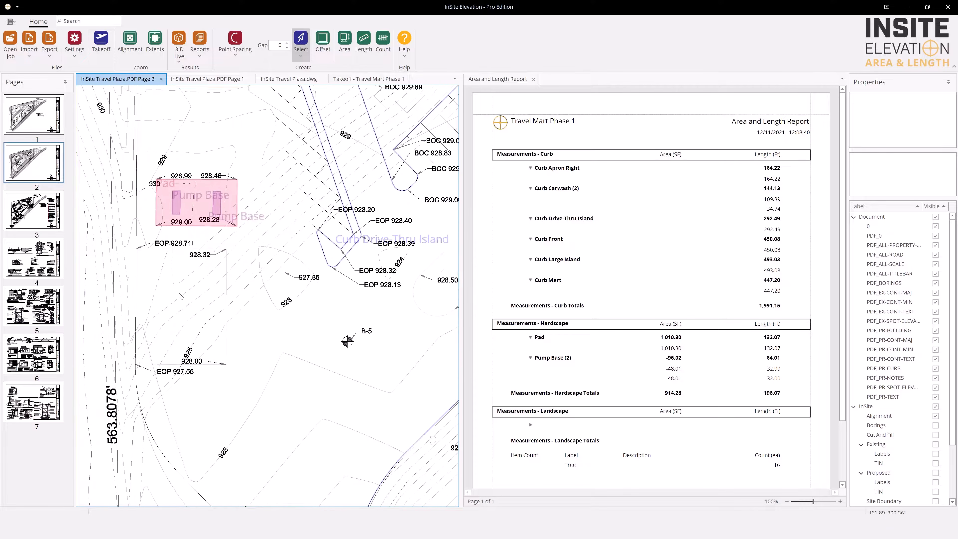
click(344, 48)
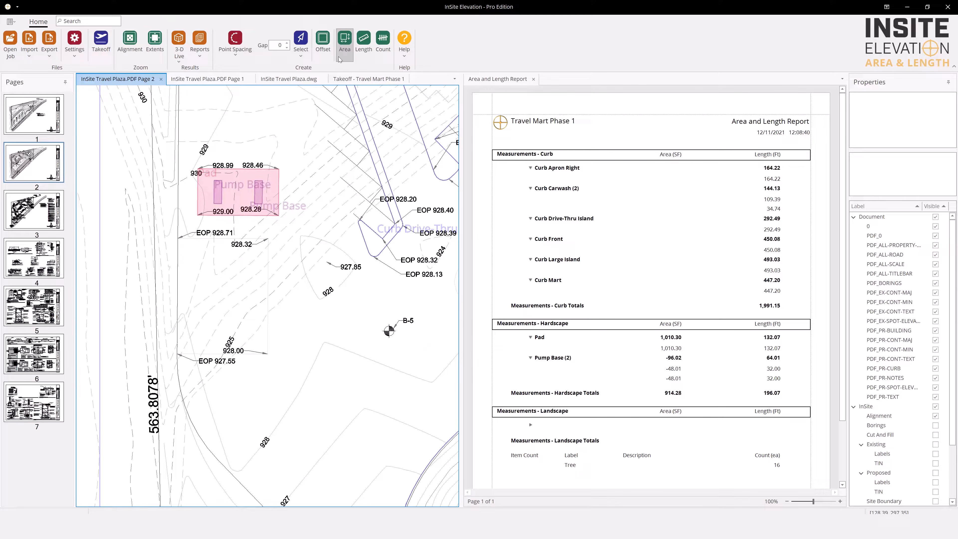
click(267, 249)
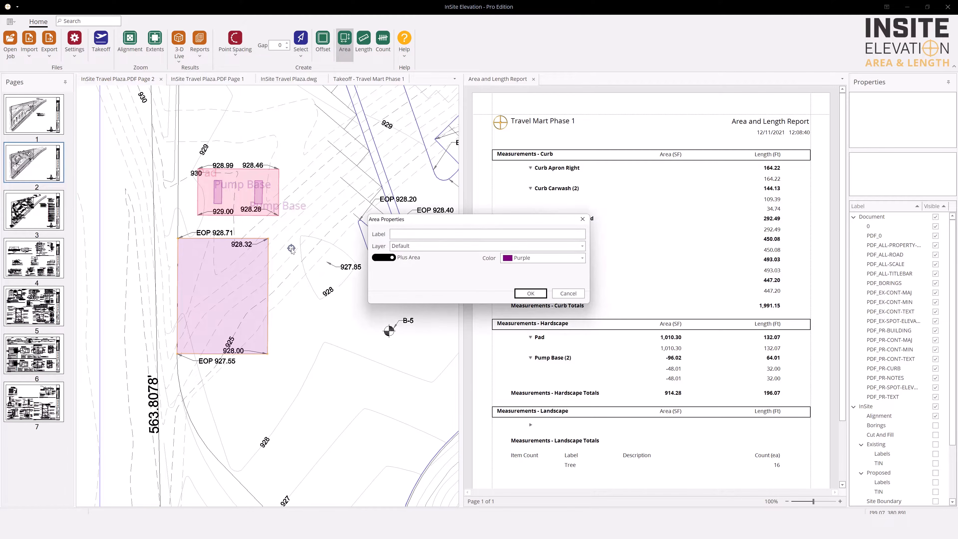
Label the new area Dumpster Pad, assign it to the Hardscape layer with the ForestGreen color, and accept its properties
text(Dumpster Pad)
key(Tab)
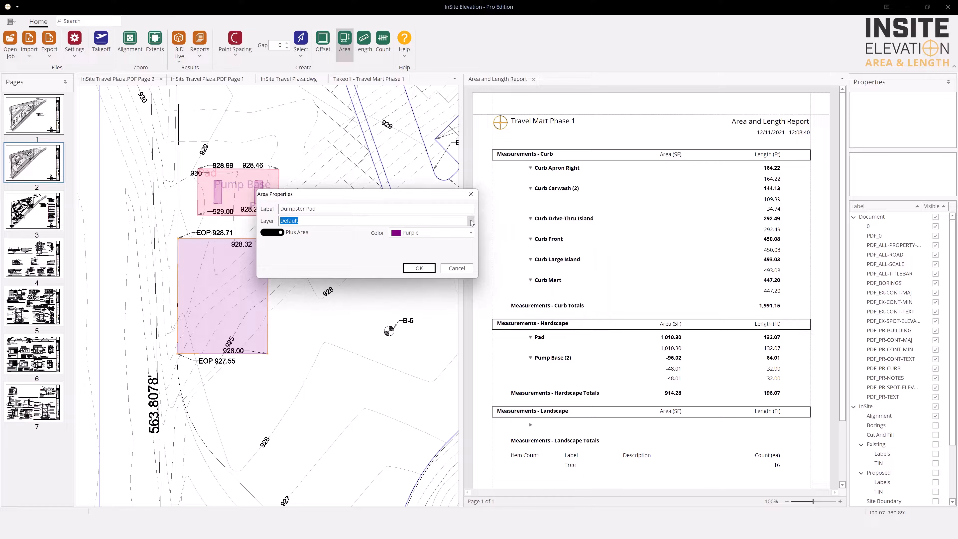
click(470, 220)
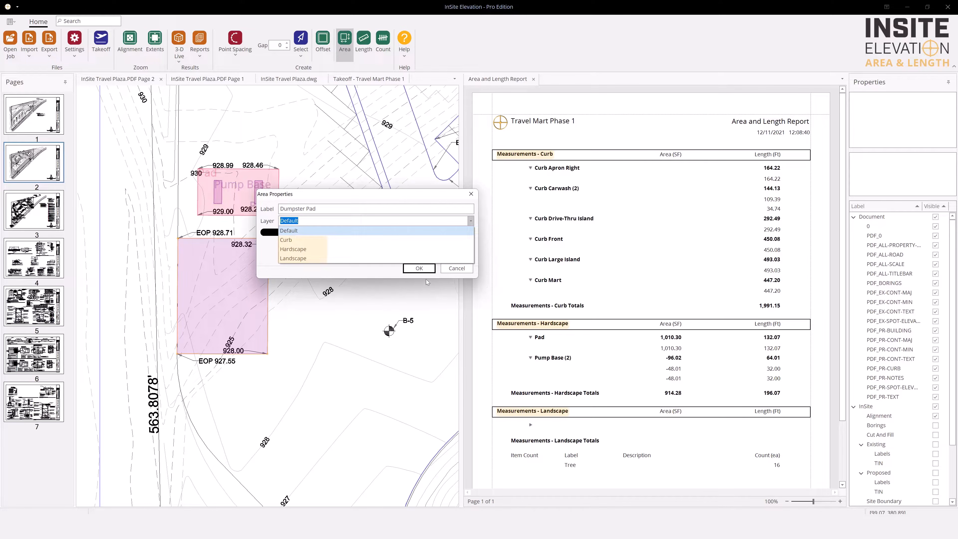
click(301, 249)
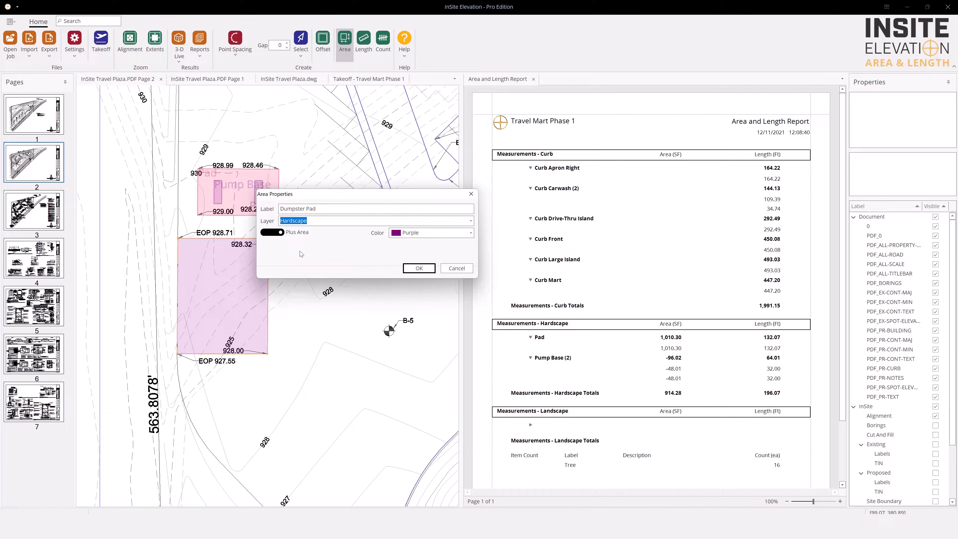
click(470, 232)
scroll(449, 274, up, 5)
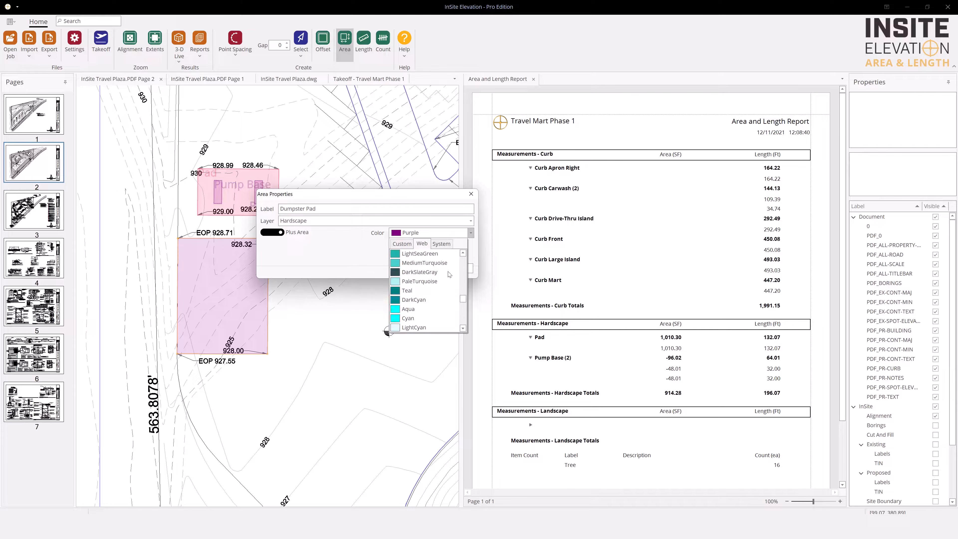
click(415, 272)
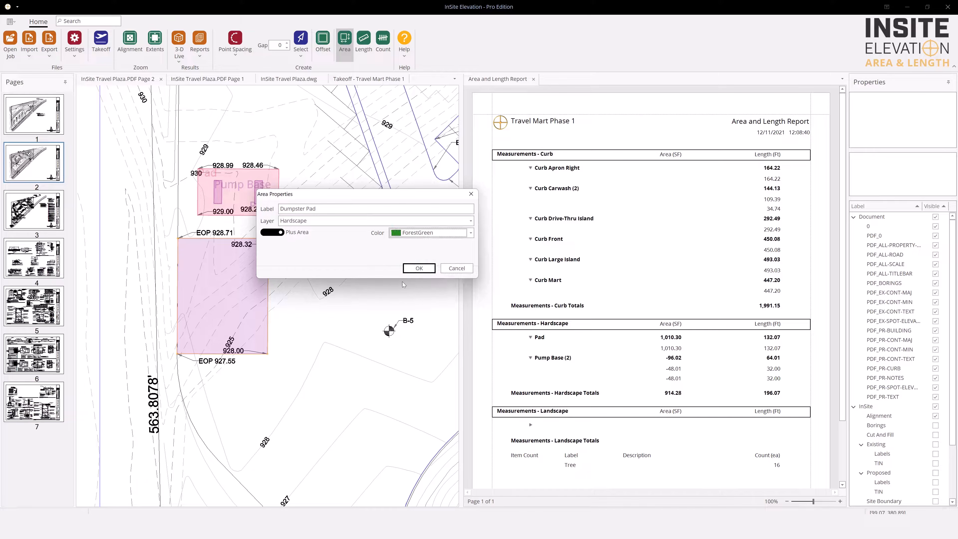
click(418, 268)
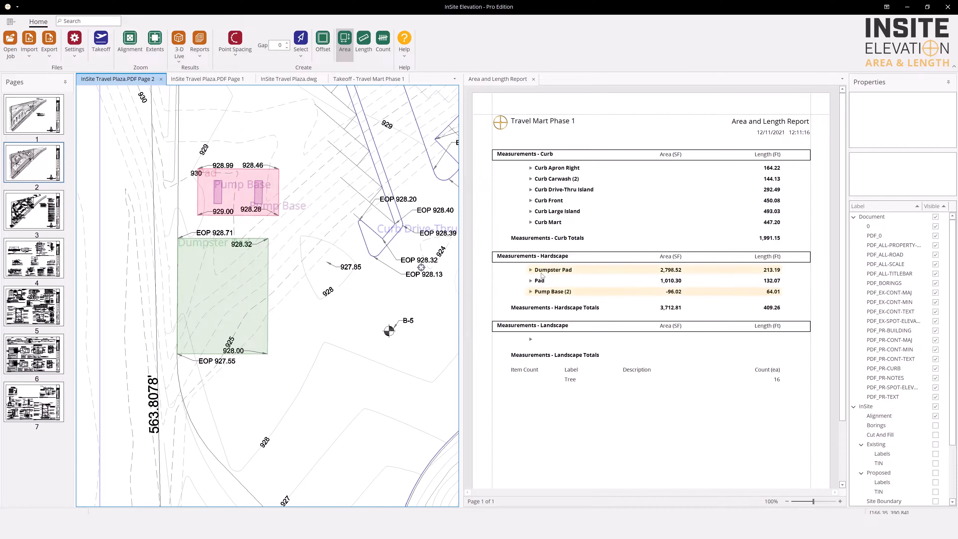
Activate the Area and Length Report and open its list of export formats
click(530, 281)
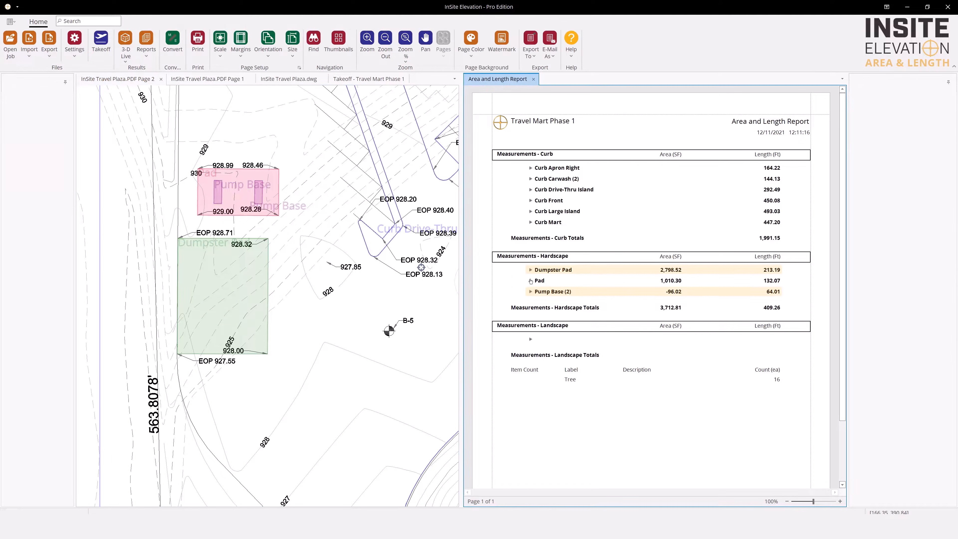
click(532, 53)
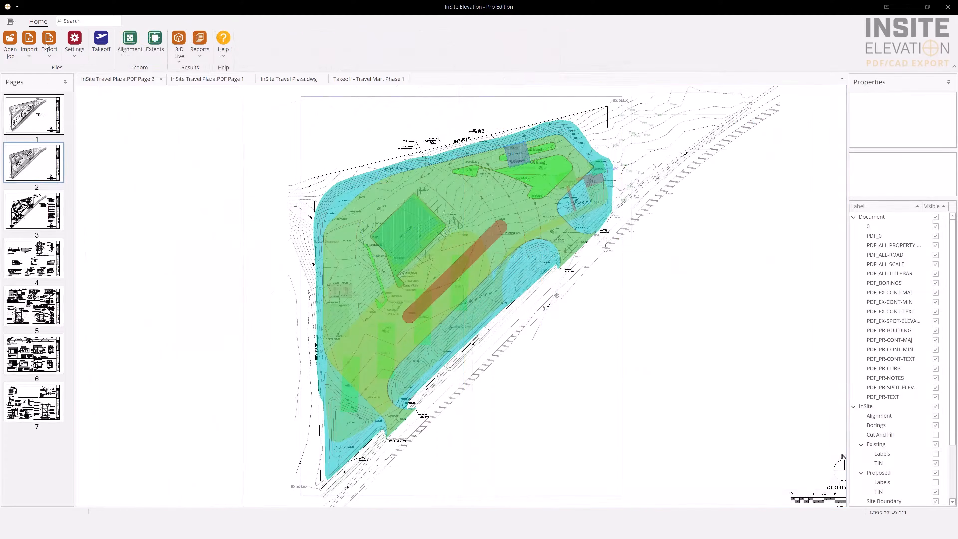
Export InSite Travel Plaza.PDF page 2 with its takeoff layers as a PDF file named Take Off
click(50, 43)
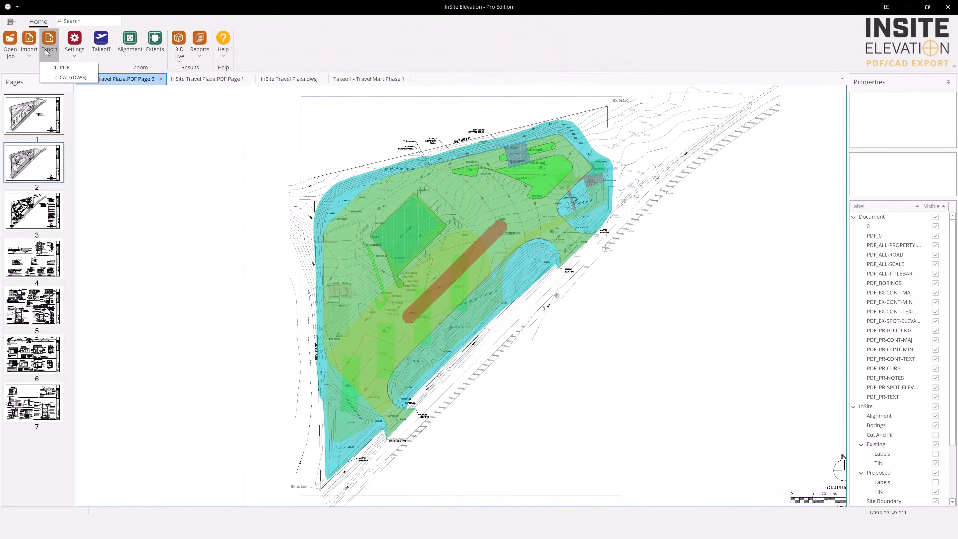
click(62, 68)
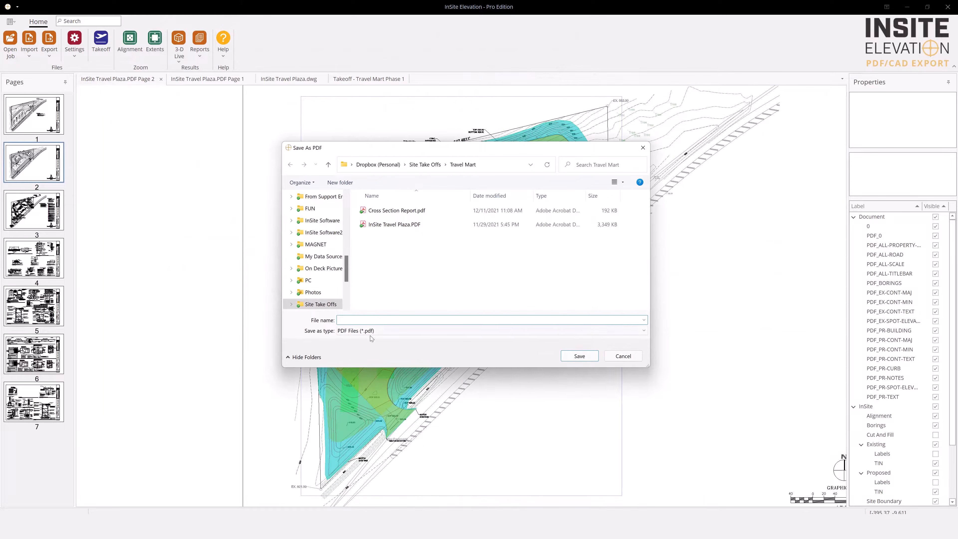
text(Tak)
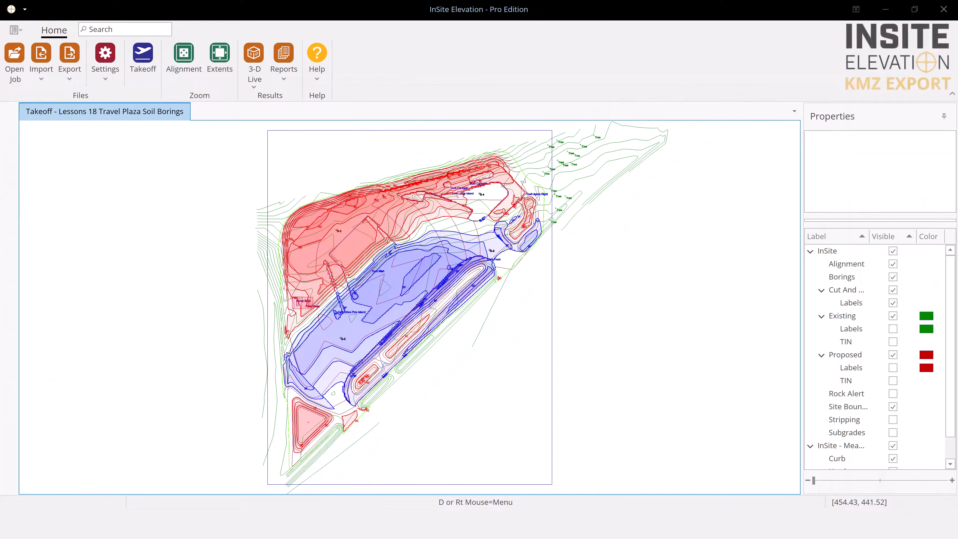
Open the export choices for the Lessons 18 Travel Plaza Soil Borings takeoff
click(70, 80)
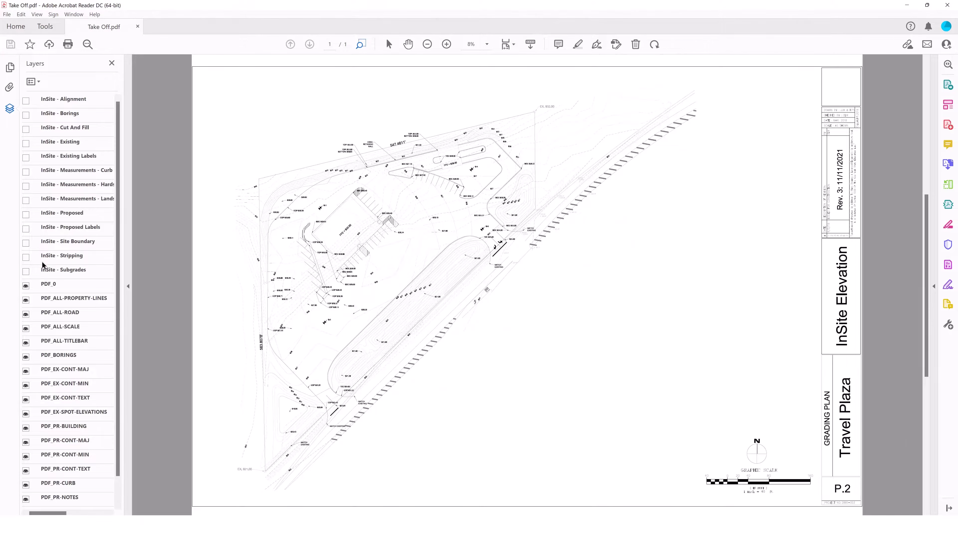
In Take Off.pdf in Acrobat Reader, show and hide the InSite - Subgrades layer, and do the same for InSite - Stripping
click(25, 272)
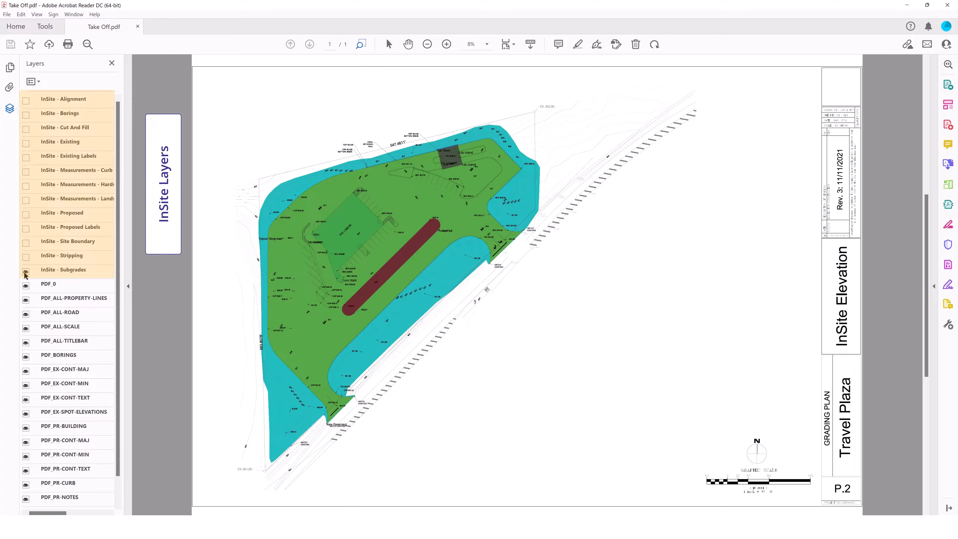
click(26, 271)
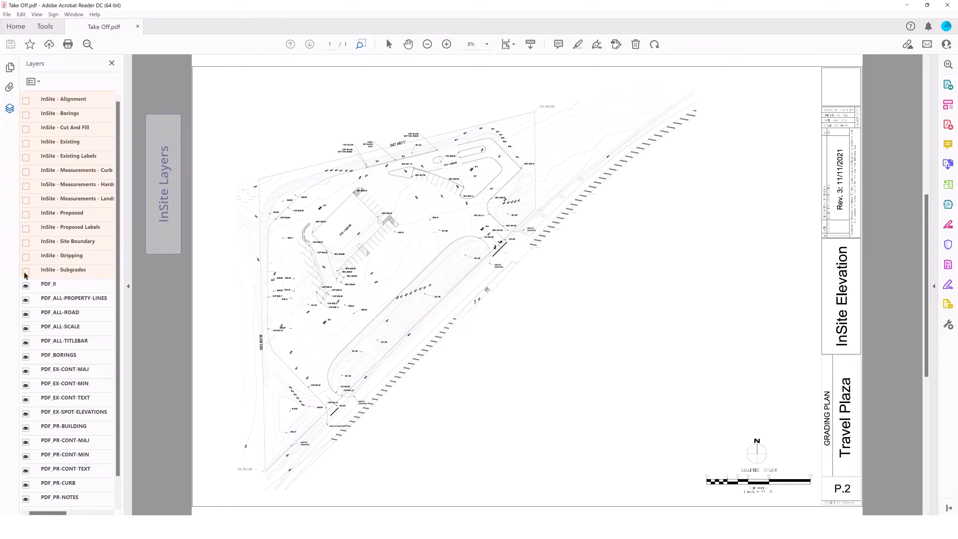
click(25, 258)
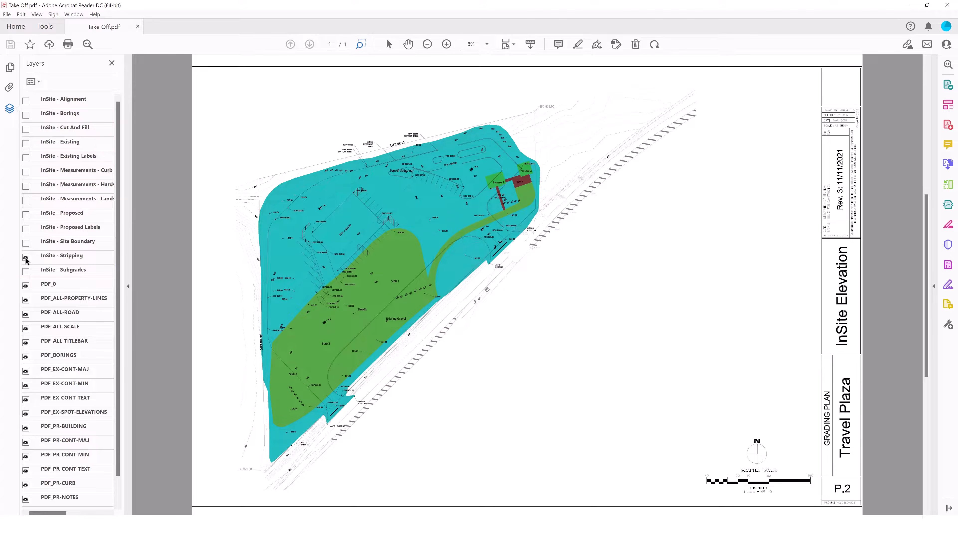
click(26, 257)
Show the InSite Landscape, Hardscape and Curb measurement layers together with the InSite - Existing and InSite - Proposed layers
click(26, 200)
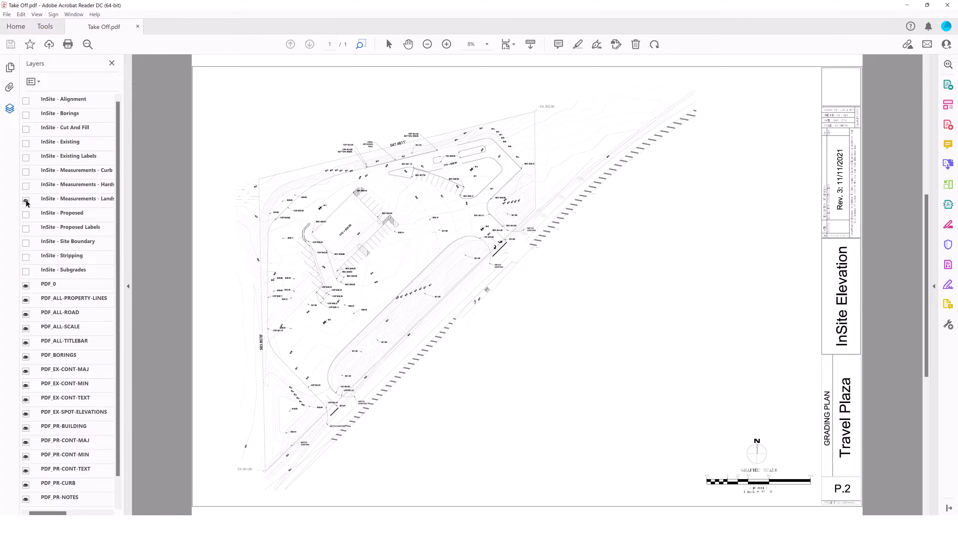
click(26, 187)
click(26, 172)
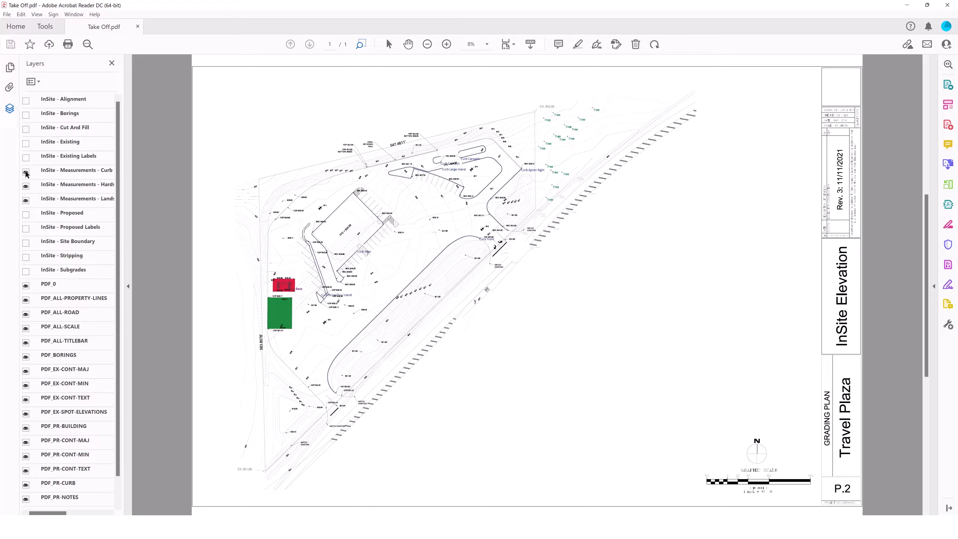
click(26, 143)
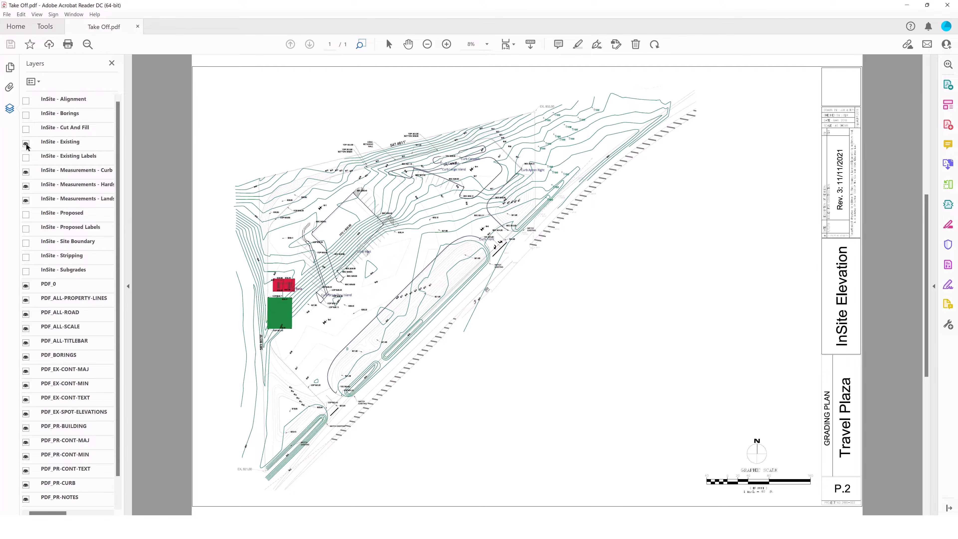
click(25, 215)
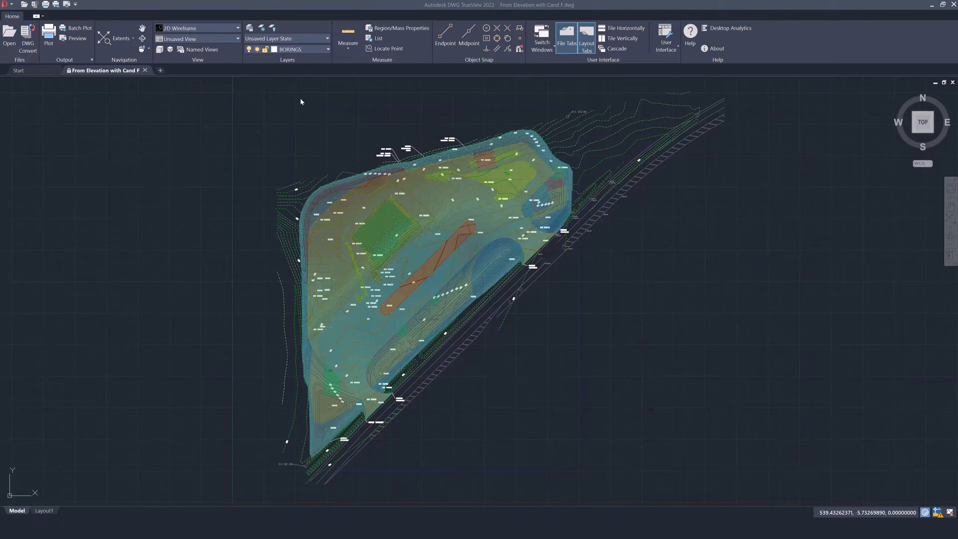
Switch to DWG TrueView and open the layer list of the From Elevation with Cand F.dwg drawing
click(328, 50)
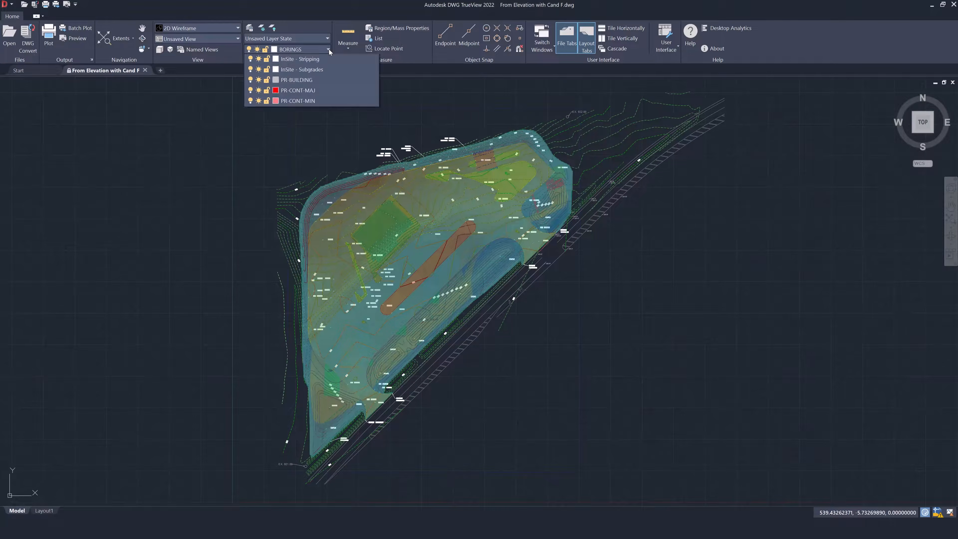